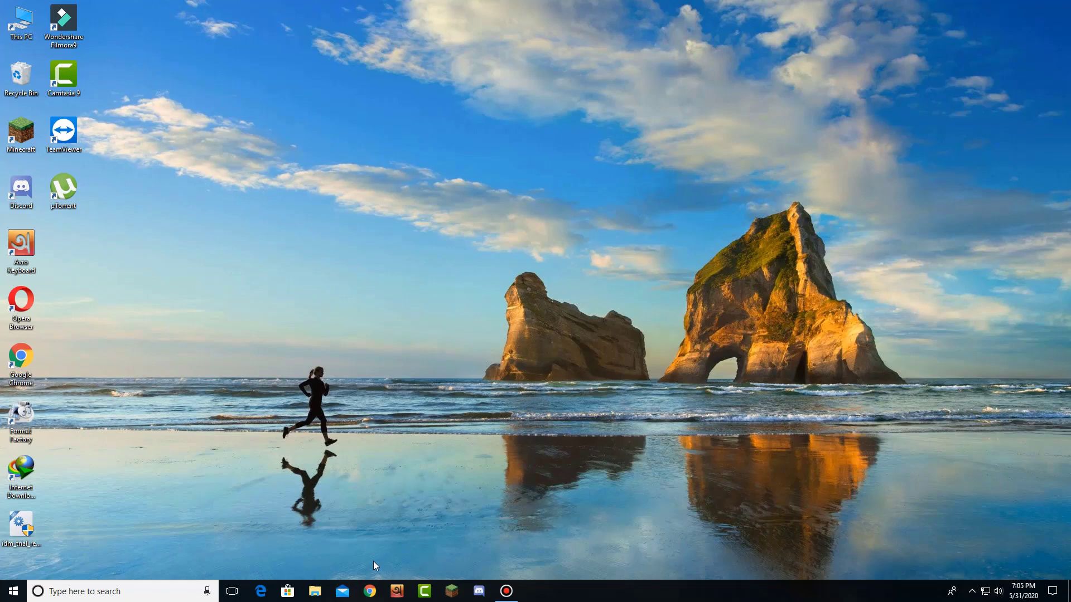
# Open Google Chrome and go to the Epic Games Store site at epicgames.com/store/en-US/
pyautogui.click(370, 592)
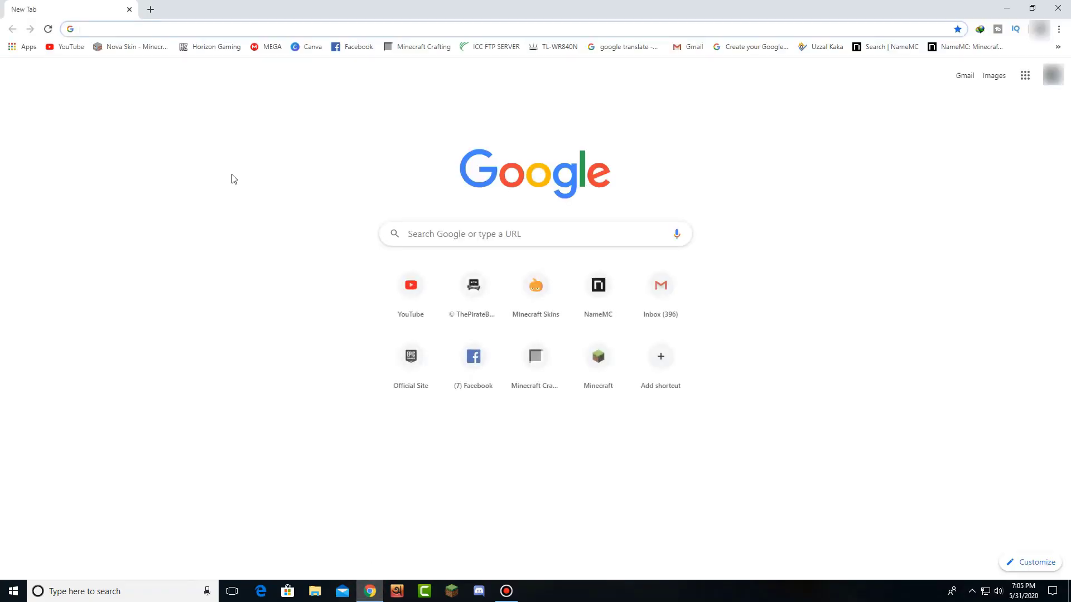
pyautogui.click(93, 29)
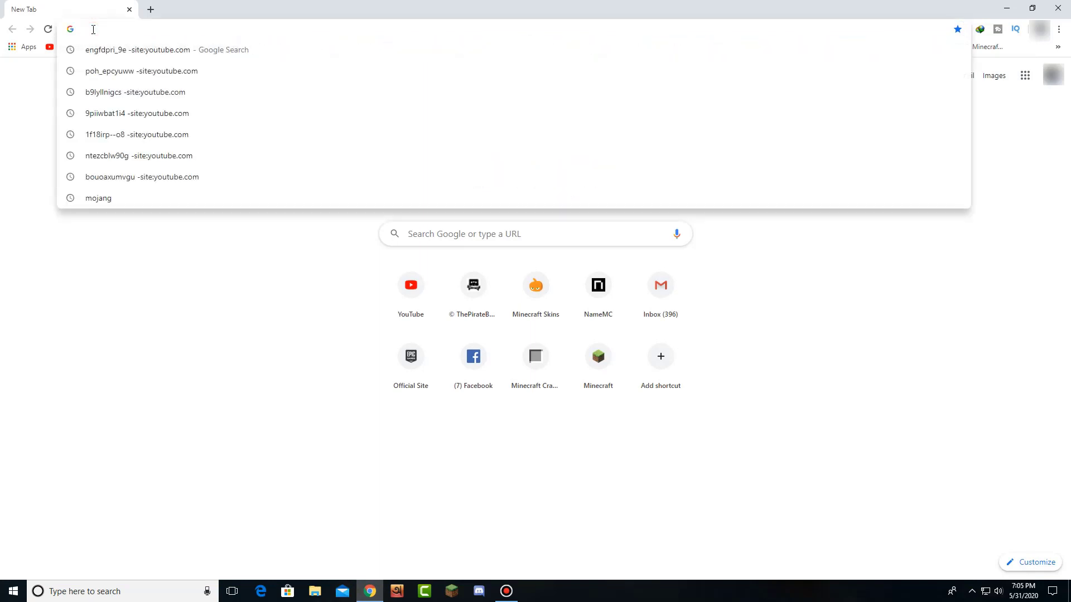
pyautogui.write('epic')
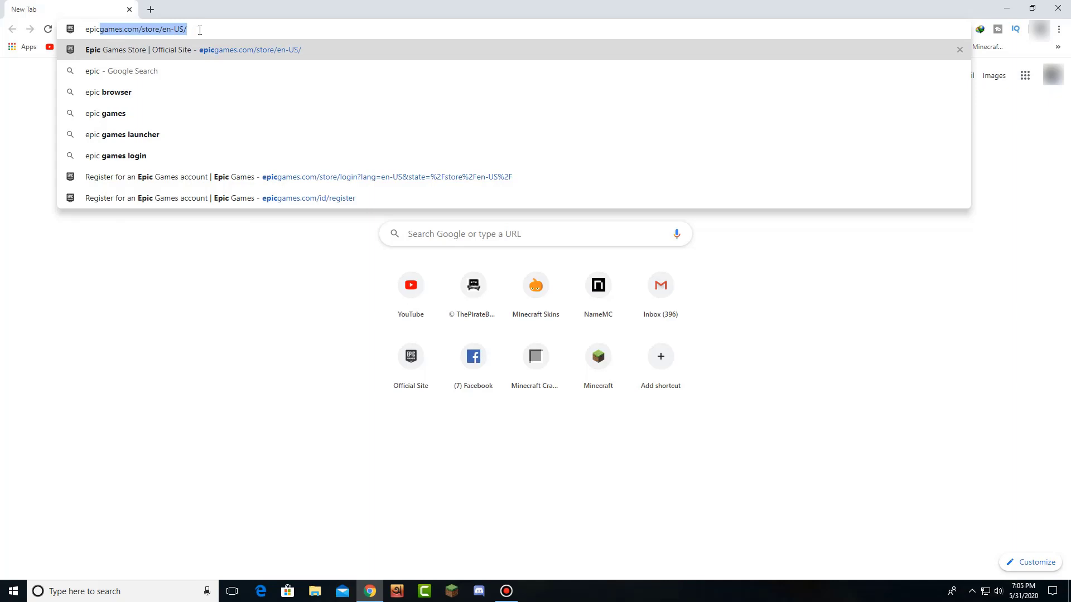
pyautogui.click(199, 30)
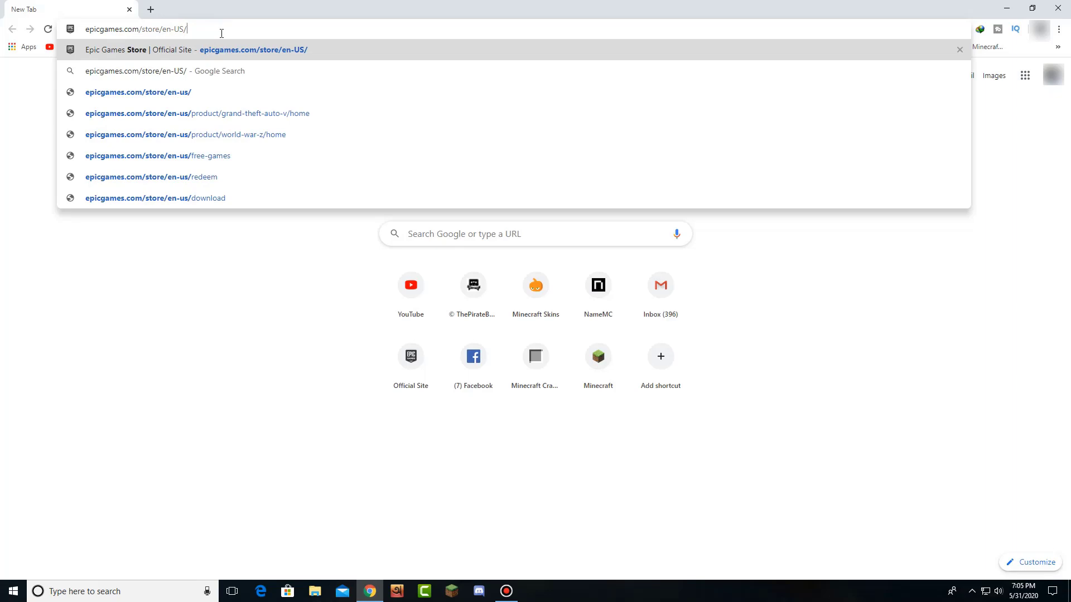
pyautogui.press('Return')
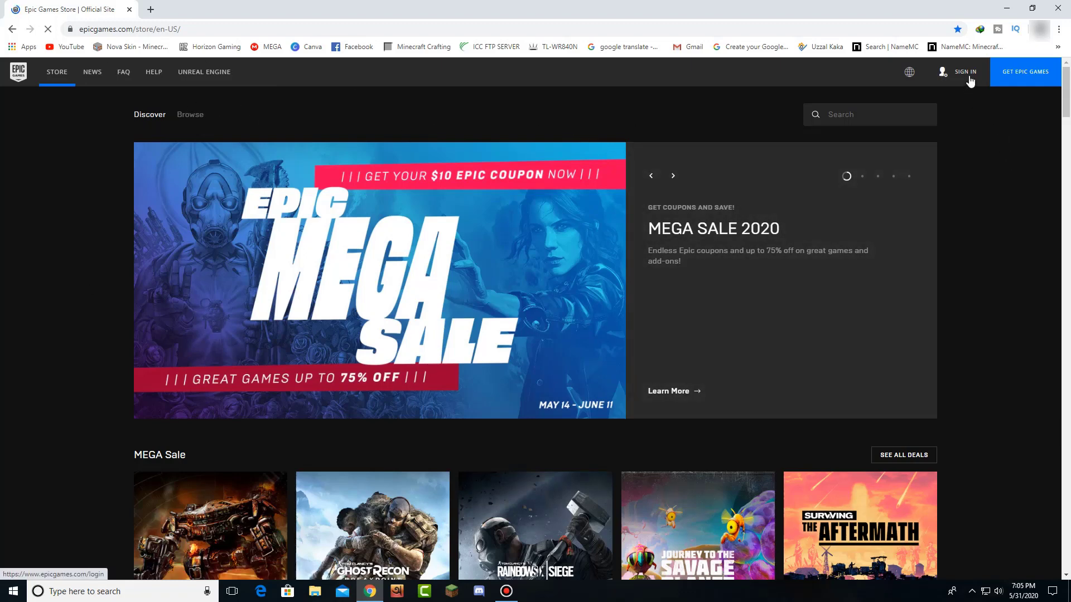
# Start registering a new Epic Games account using the email sign-up option
pyautogui.click(969, 78)
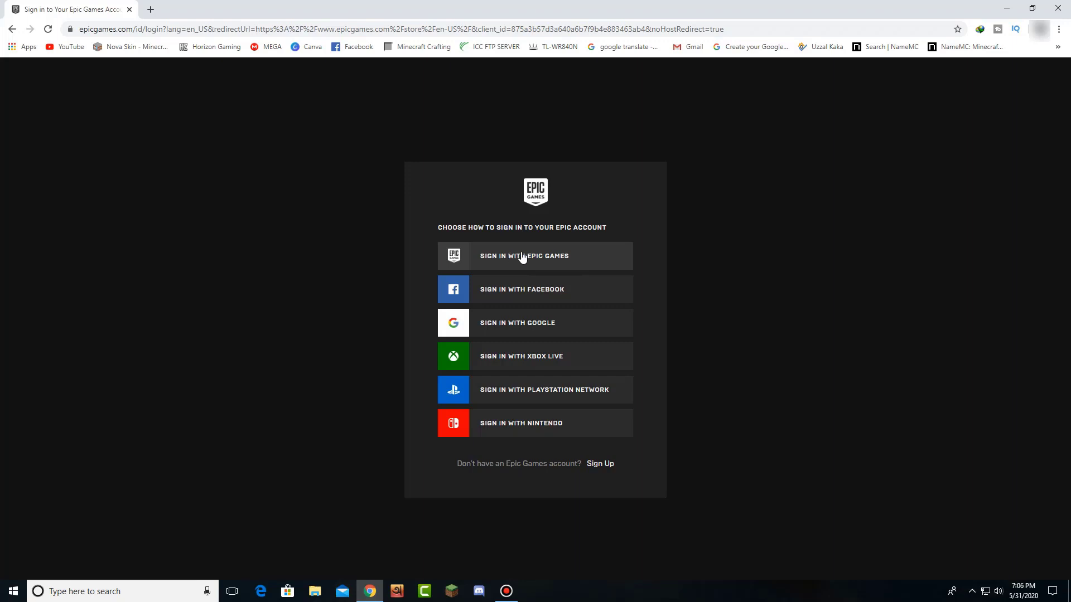
pyautogui.click(602, 464)
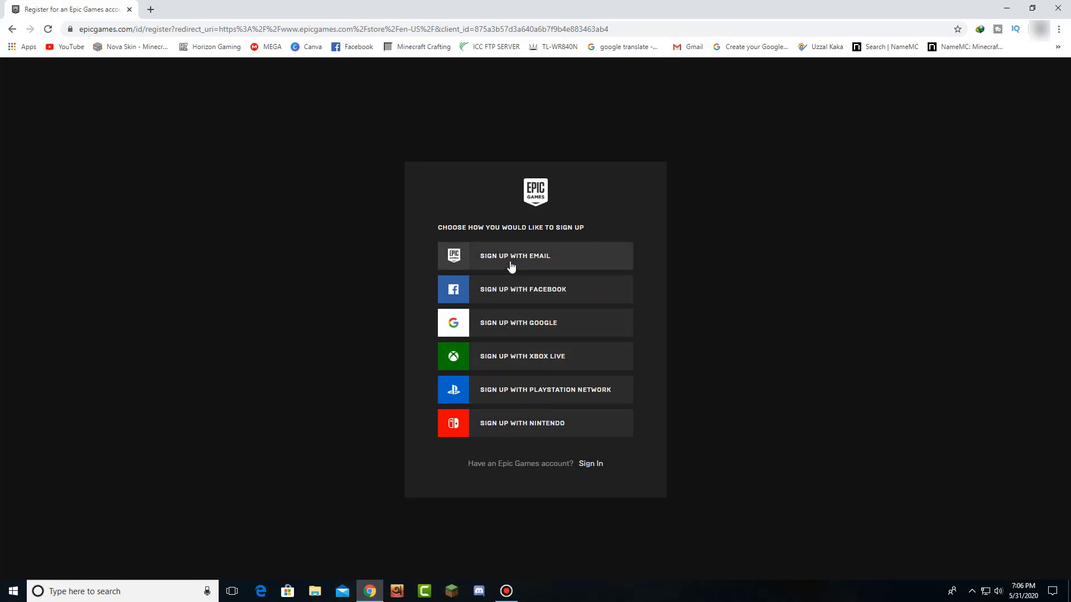
pyautogui.click(551, 258)
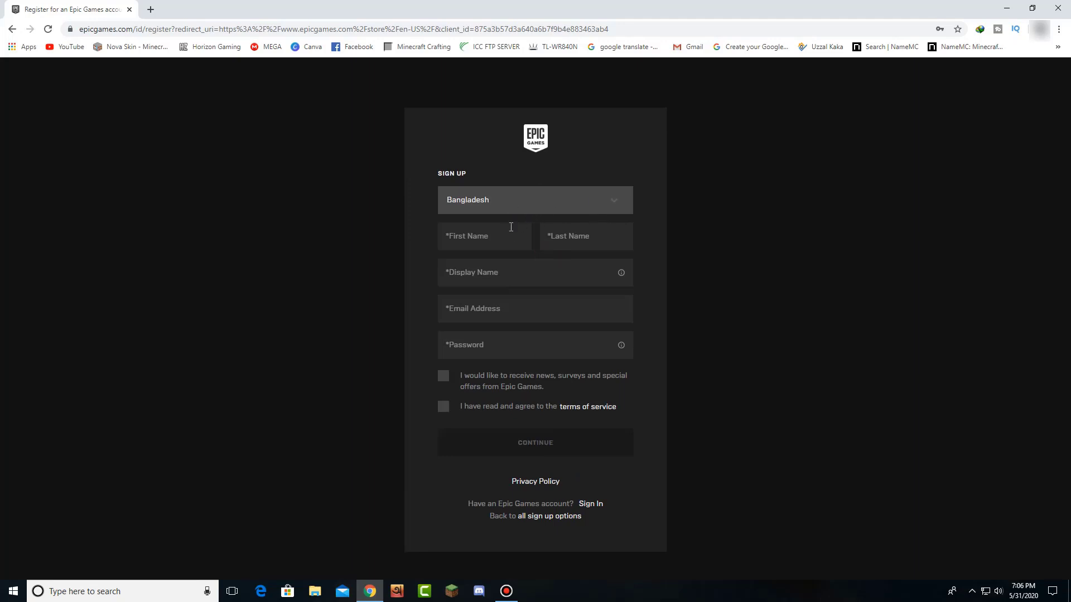
# Fill in the sign-up form's first name, last name, display name and email address
pyautogui.click(488, 240)
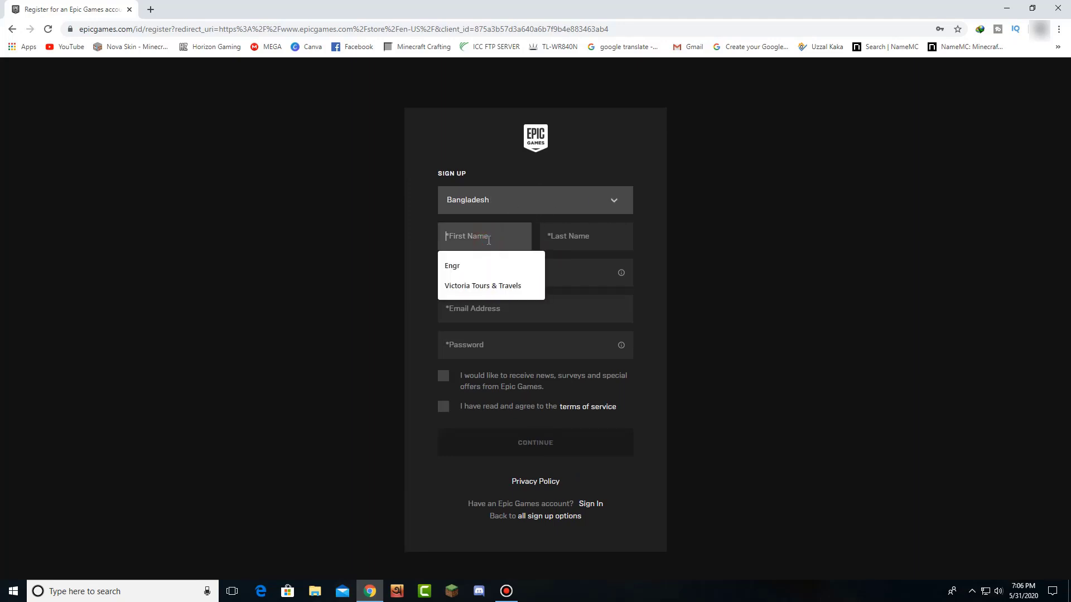
pyautogui.click(452, 265)
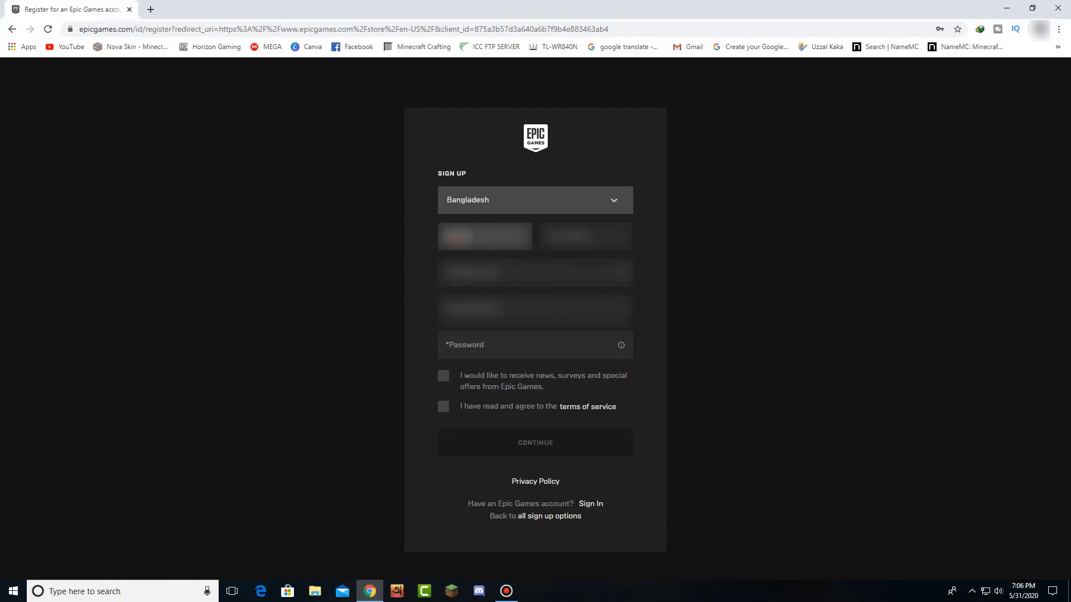
pyautogui.click(574, 235)
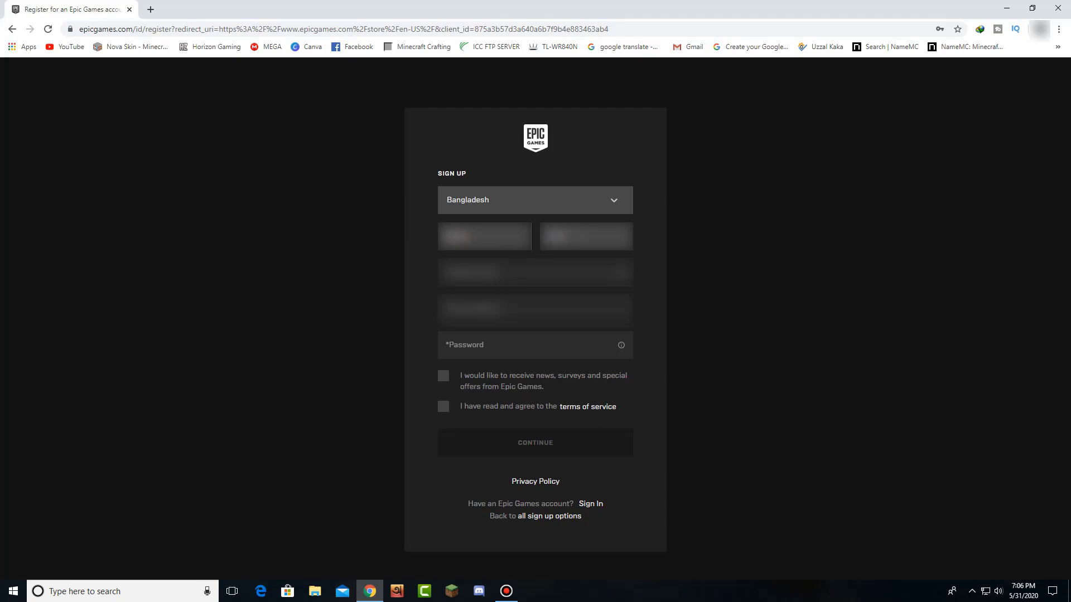
pyautogui.click(538, 275)
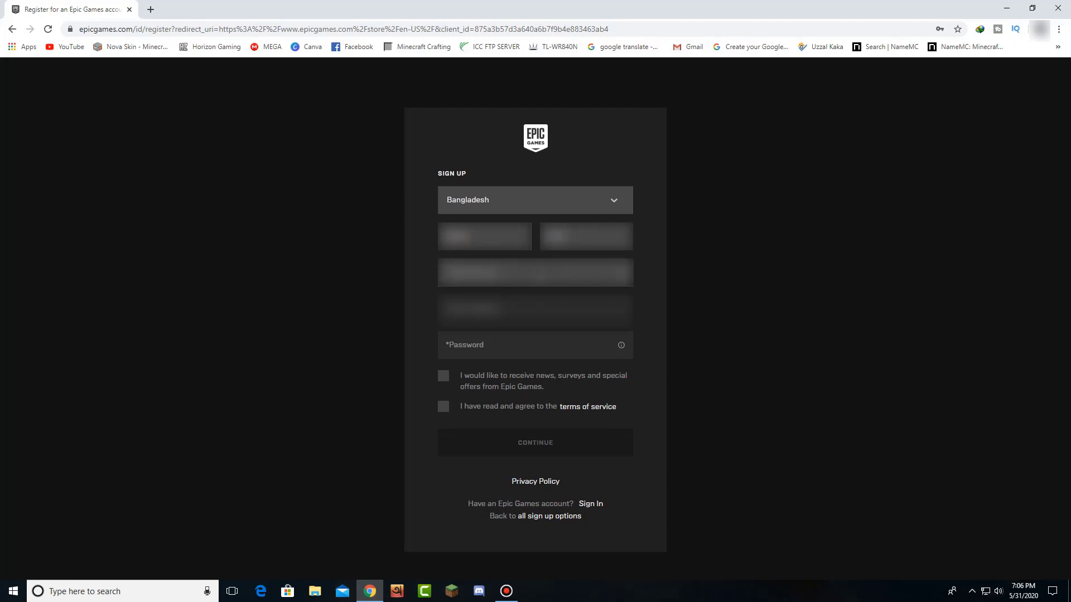
pyautogui.click(535, 310)
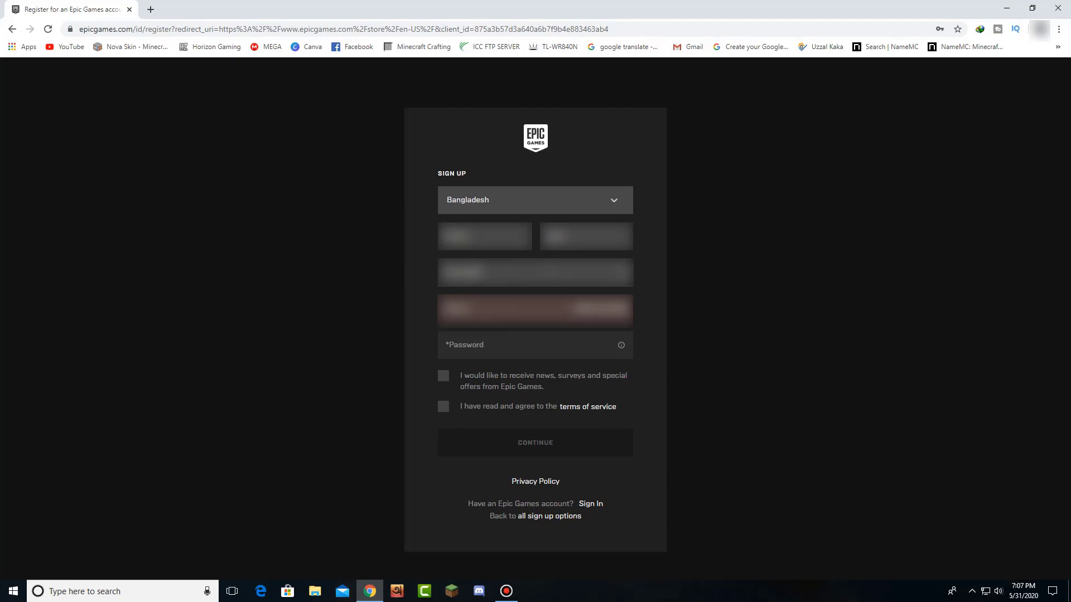
pyautogui.click(503, 315)
pyautogui.click(483, 315)
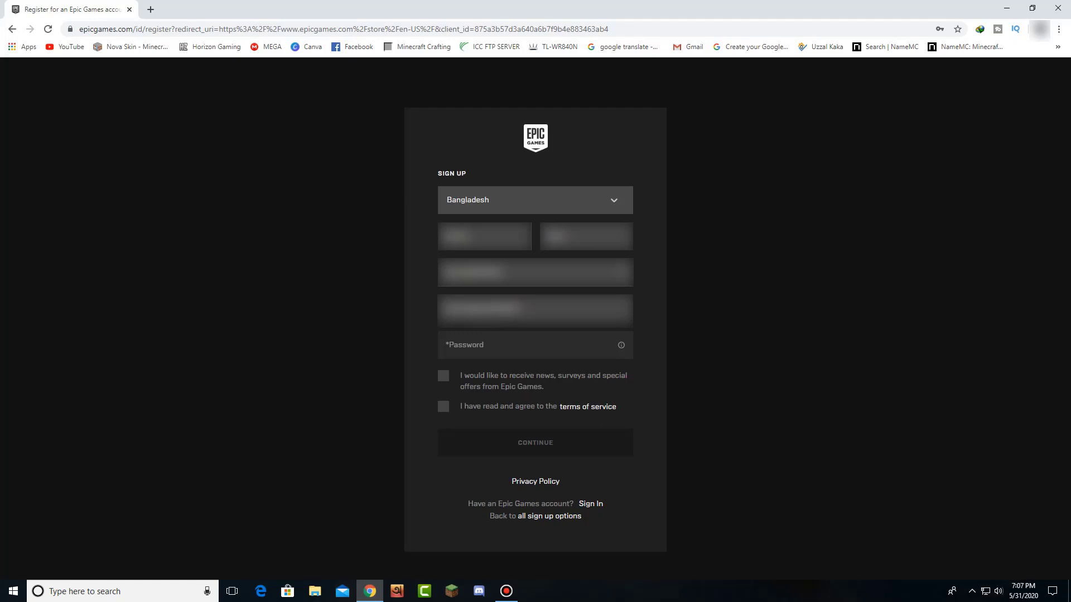
pyautogui.write('com')
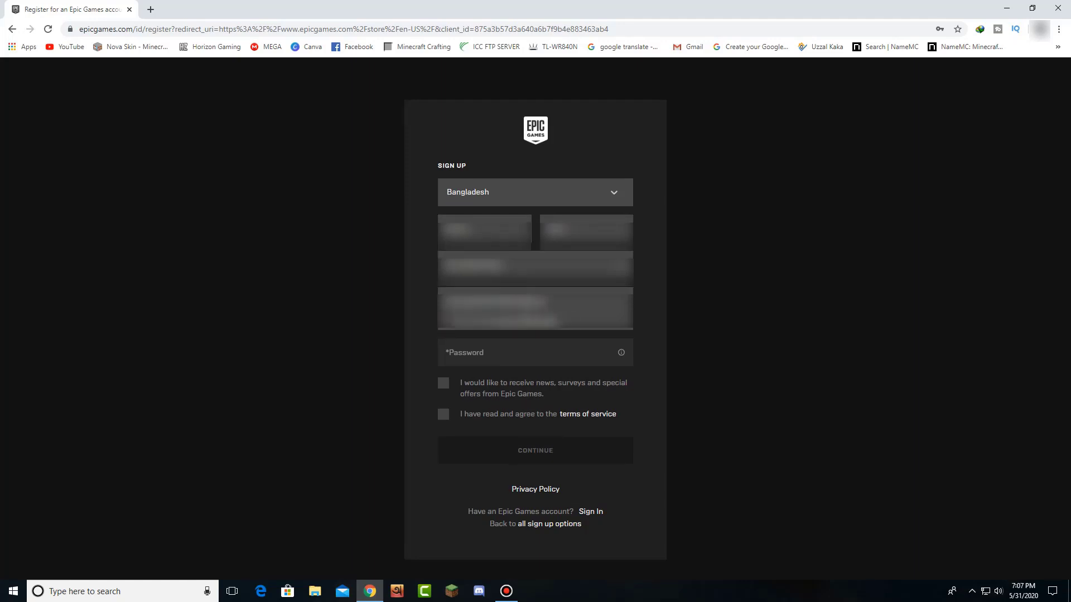
pyautogui.write('com.com')
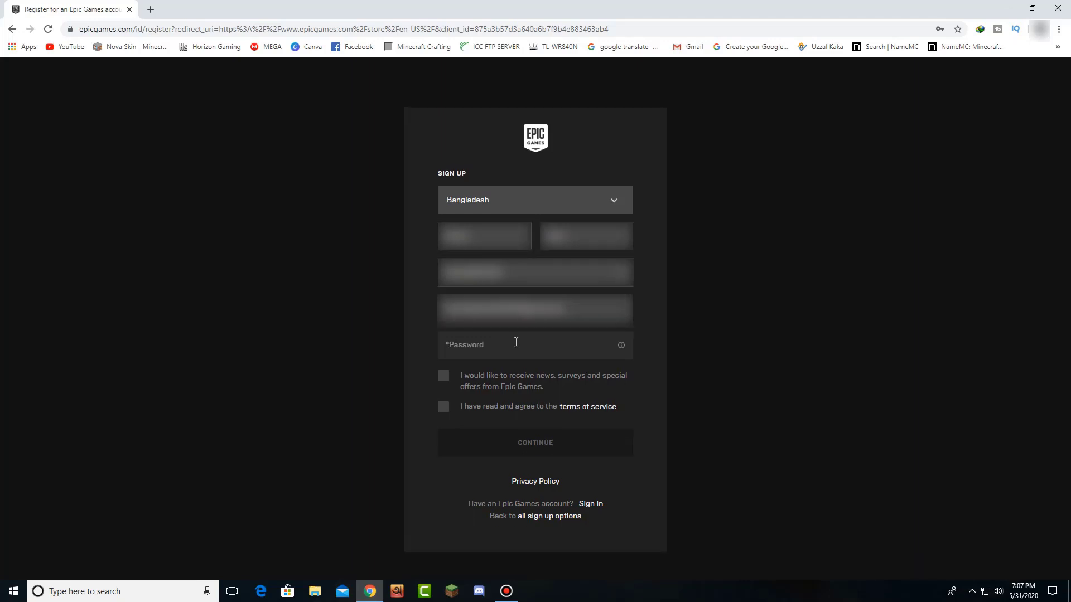
# Enter the account password in the Epic Games sign-up form
pyautogui.click(509, 347)
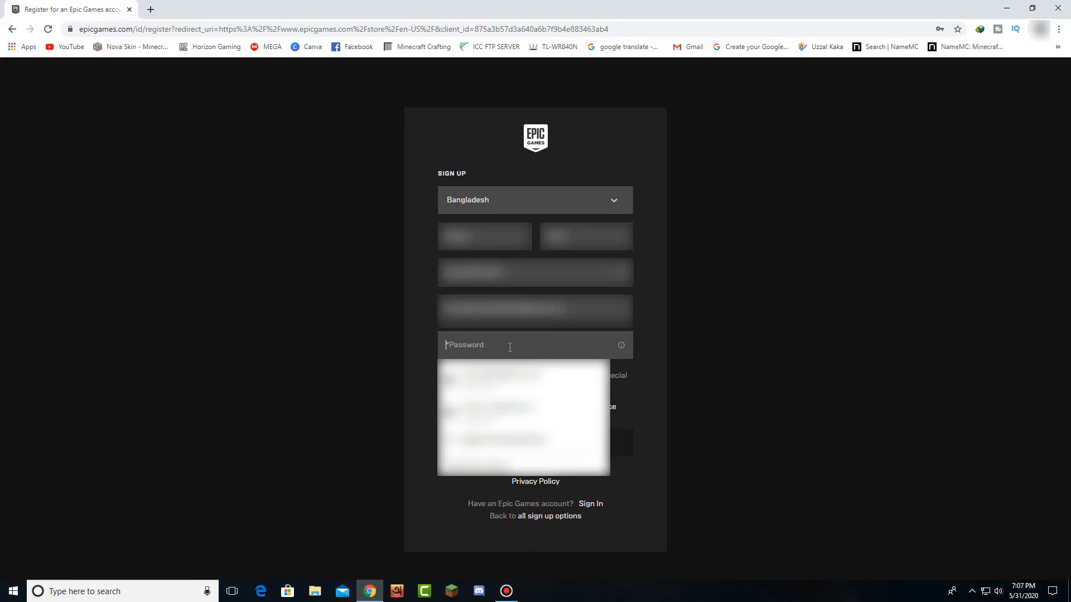
pyautogui.write('****')
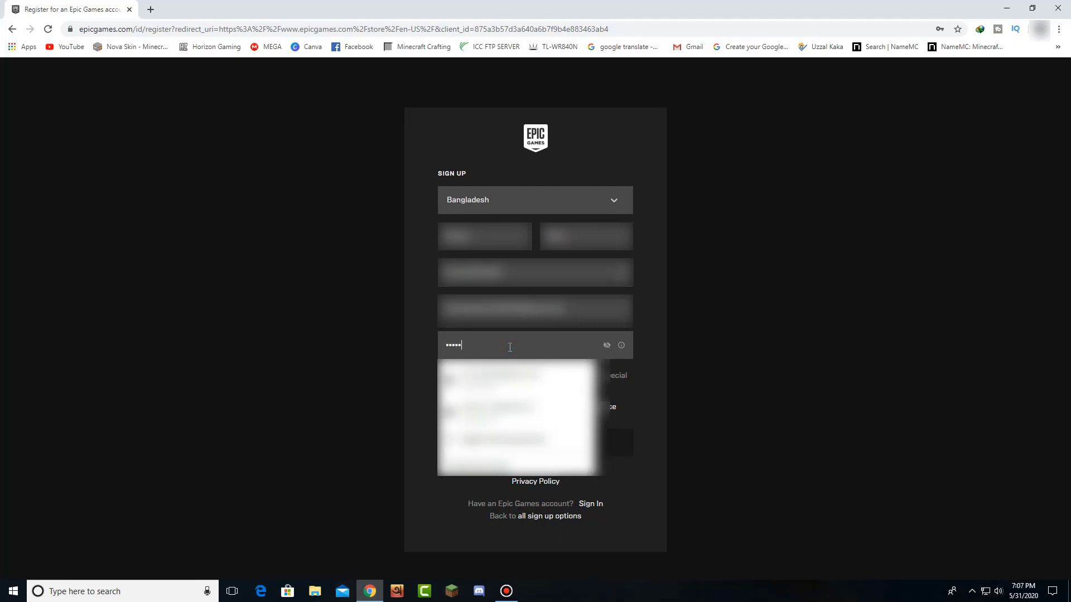
pyautogui.write('******')
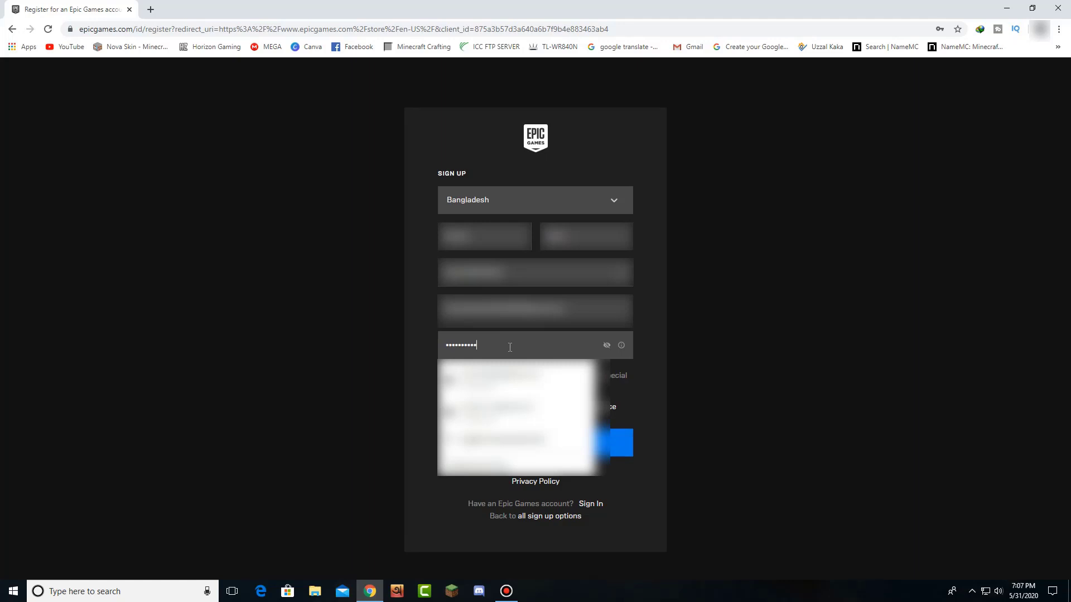
pyautogui.click(657, 367)
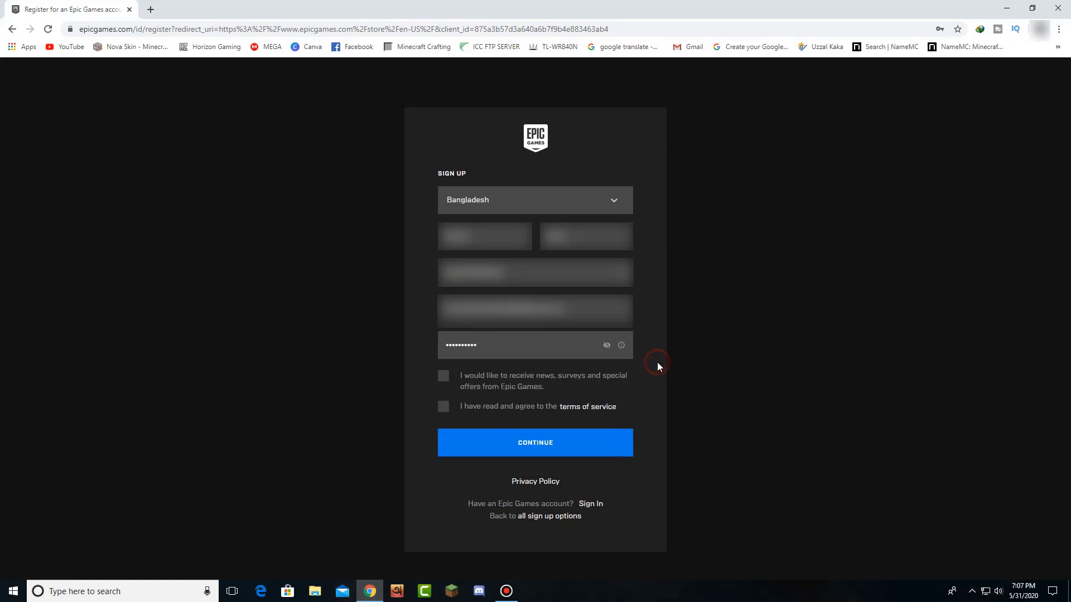
# Submit the sign-up form with news offers and terms of service accepted, and save the login in the browser
pyautogui.click(446, 381)
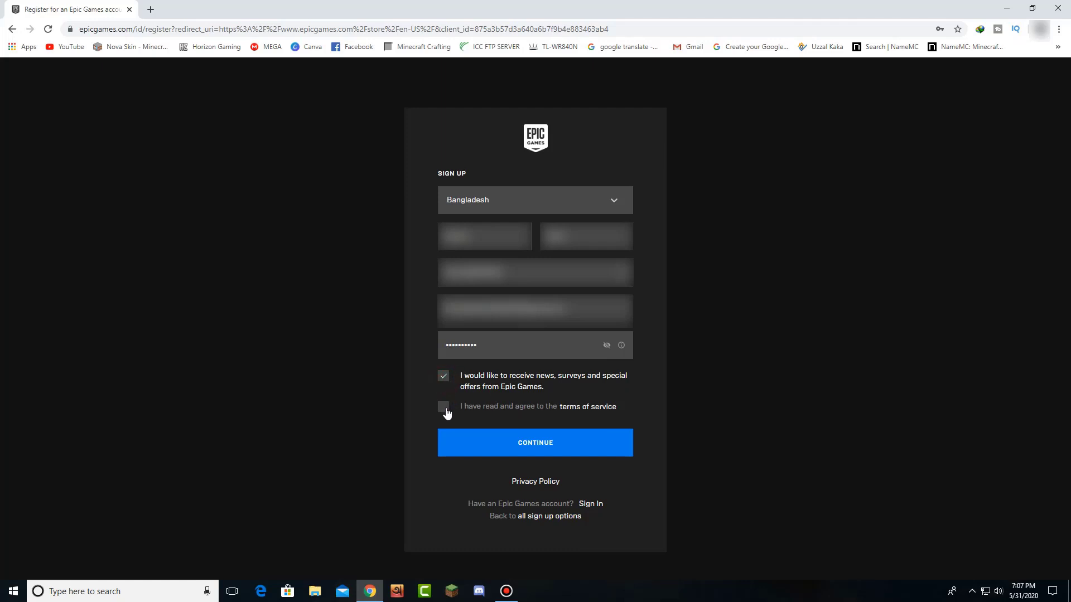
pyautogui.click(445, 407)
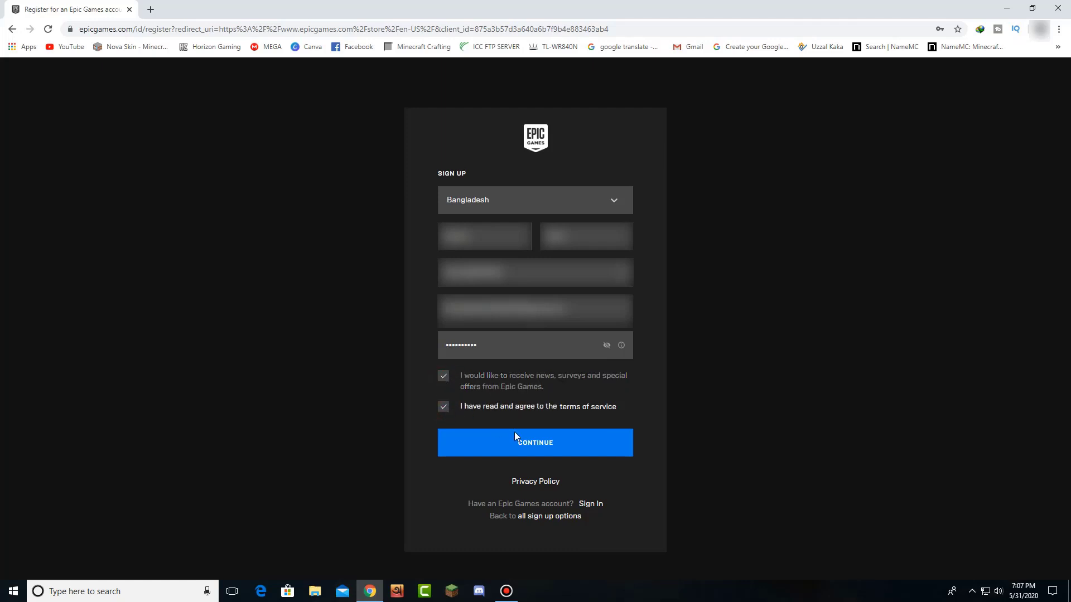
pyautogui.click(540, 451)
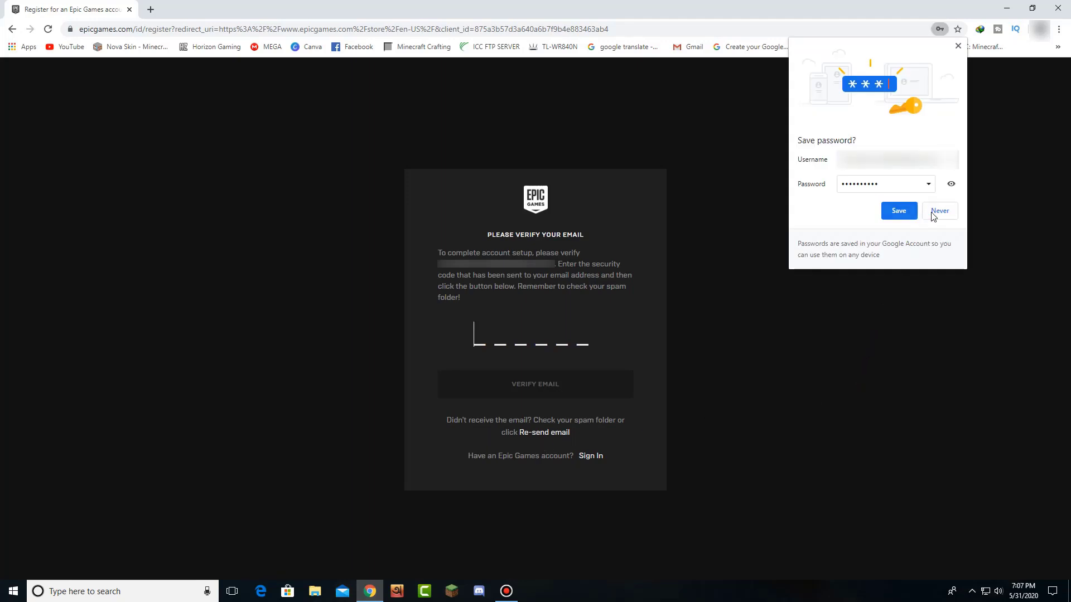
pyautogui.click(897, 217)
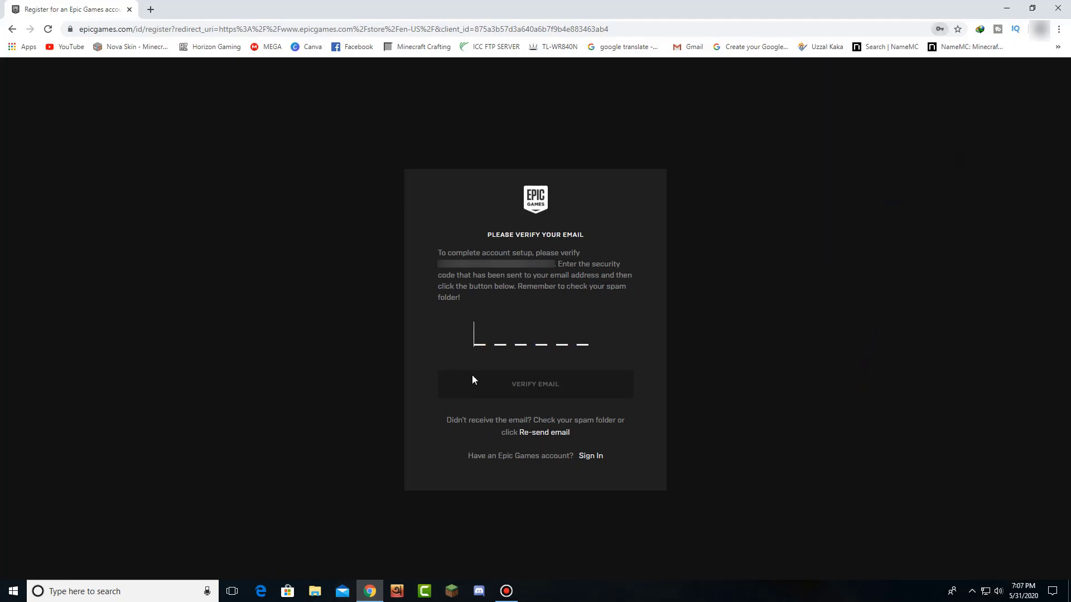
# Open Gmail in a new tab and choose the Google account that receives the verification email
pyautogui.click(479, 338)
pyautogui.click(151, 10)
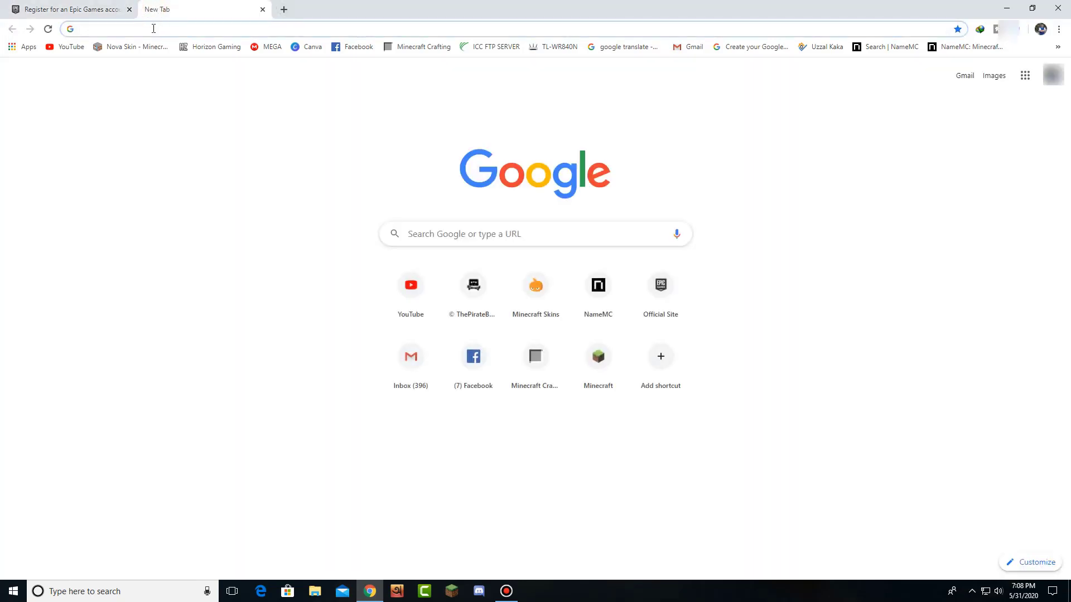
pyautogui.click(993, 74)
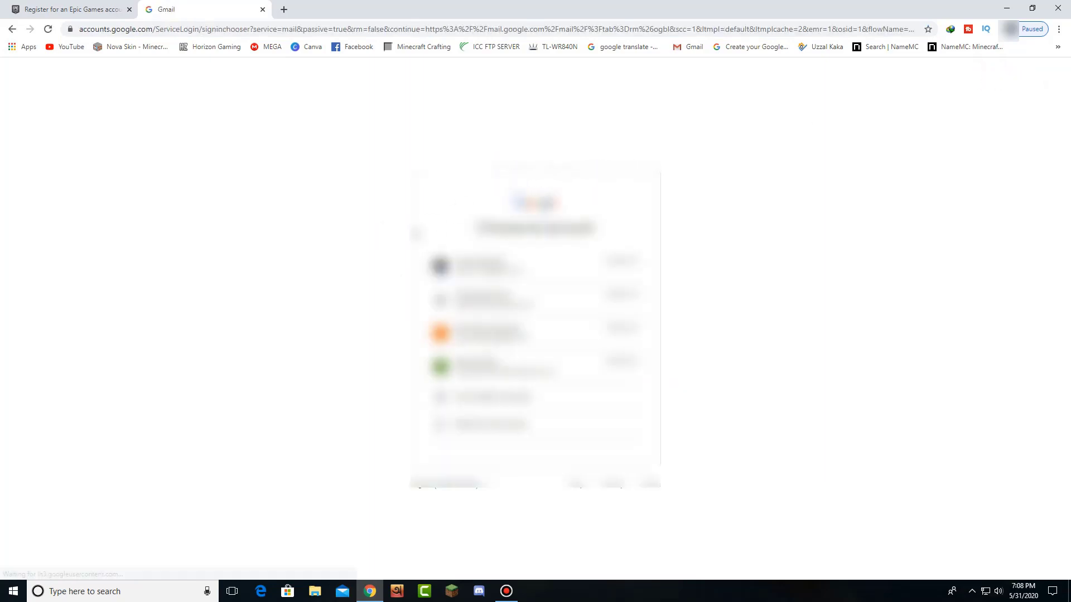
pyautogui.click(495, 370)
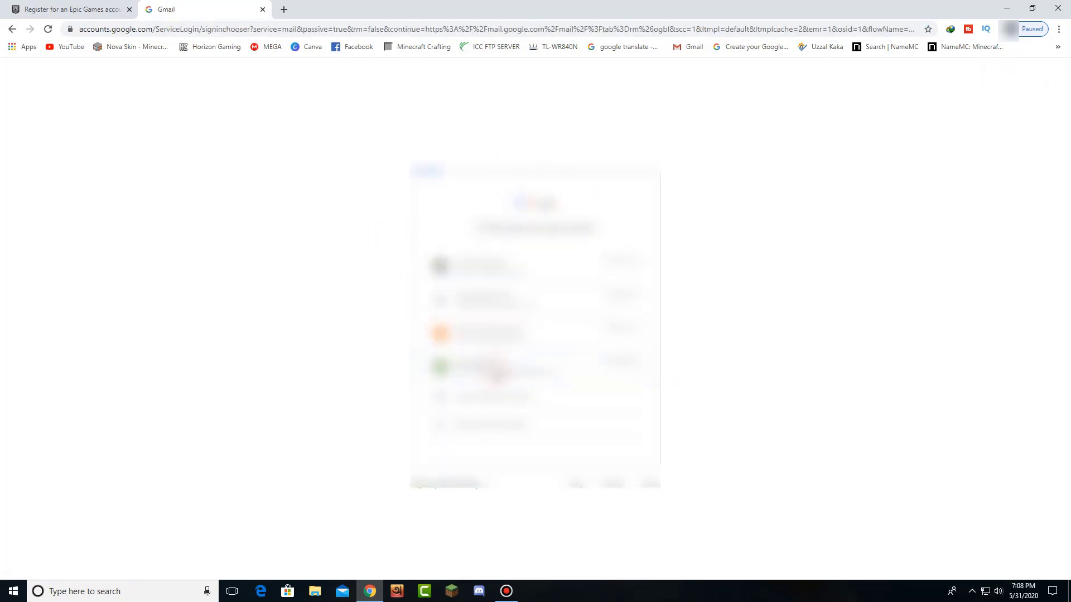
# Enter the Google account password to sign in, and decline saving it in the browser
pyautogui.click(471, 316)
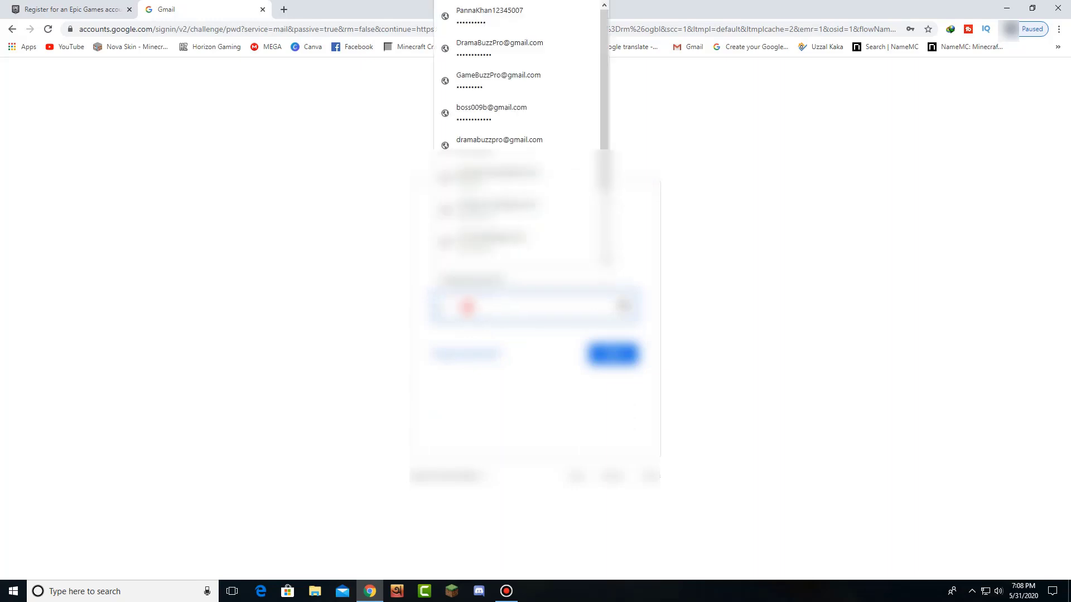
pyautogui.press('Down')
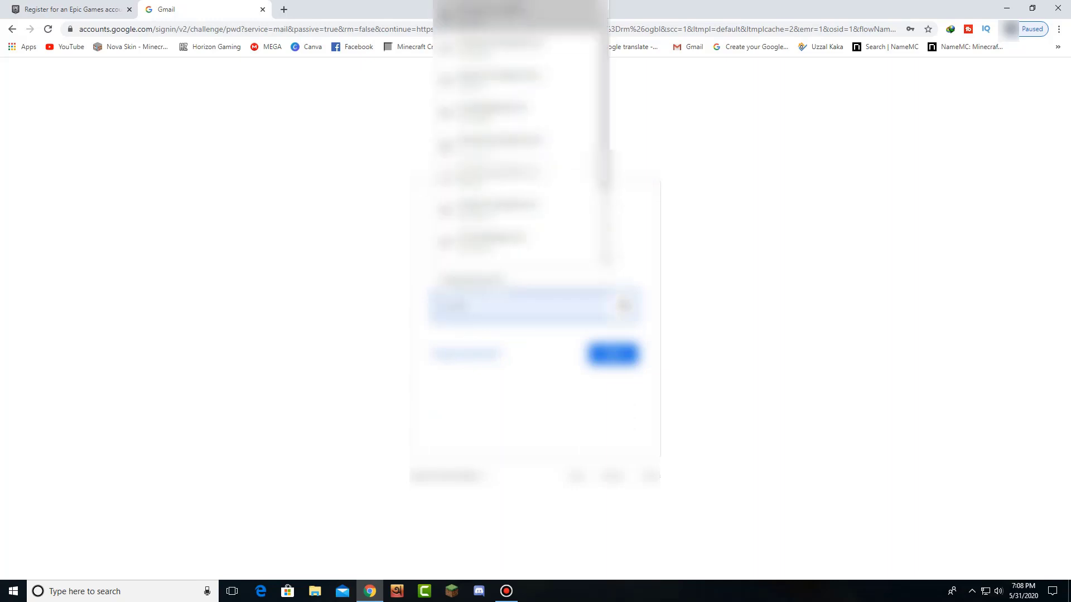
pyautogui.press('Return')
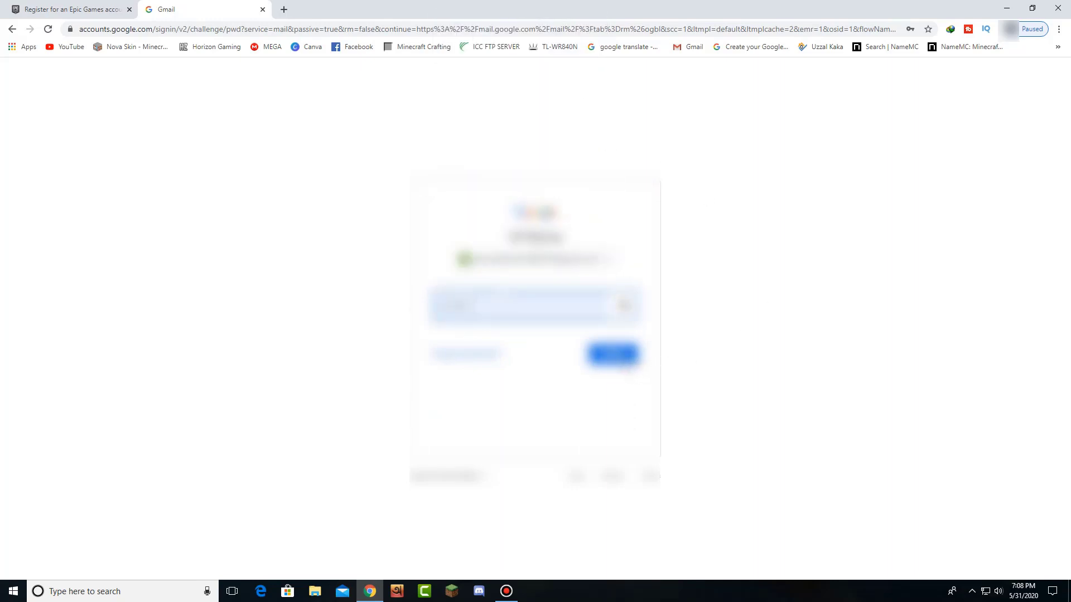
pyautogui.click(623, 362)
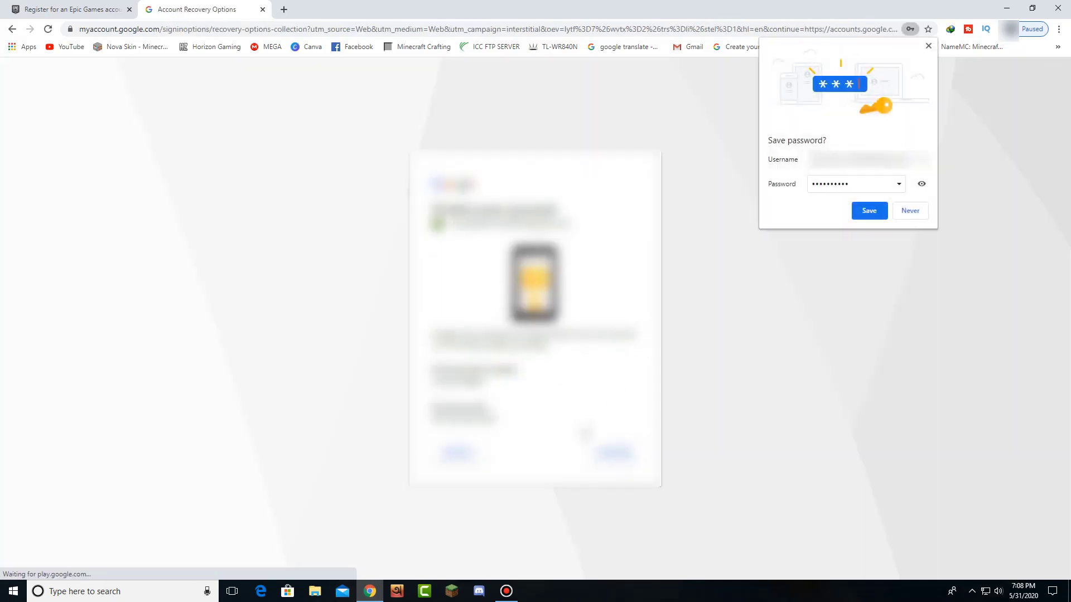
pyautogui.click(925, 211)
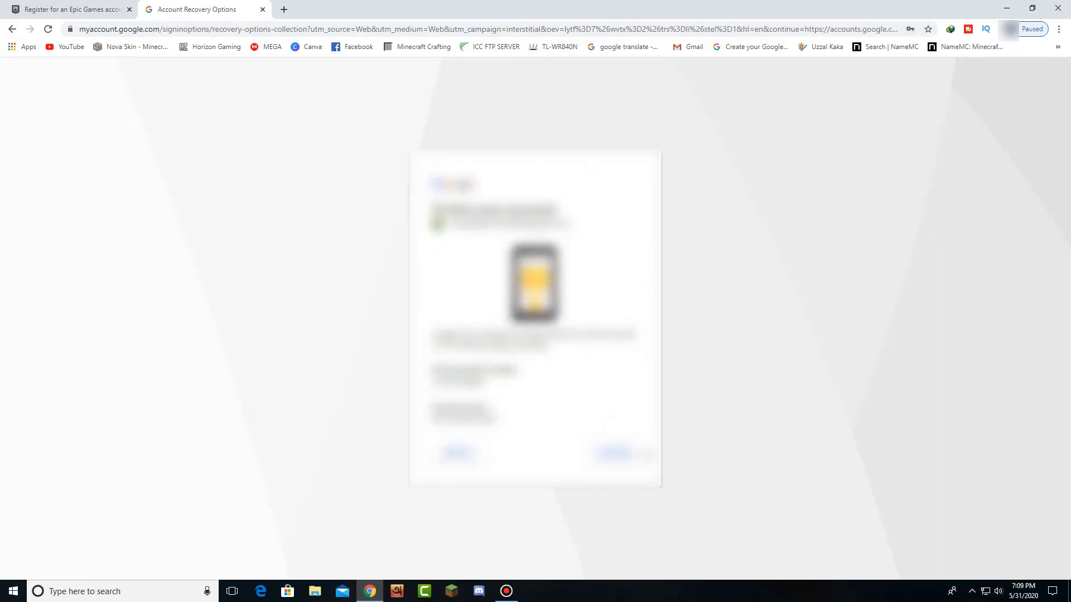
# Confirm the Google account recovery options, reload Gmail, and finish its welcome prompts with the Default view
pyautogui.click(619, 454)
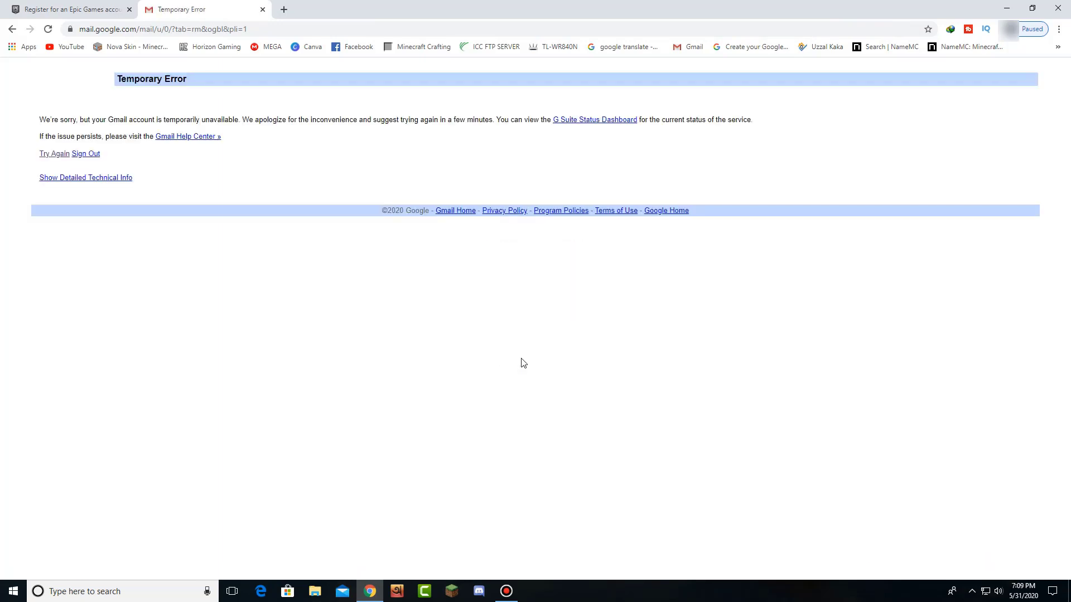
pyautogui.click(49, 30)
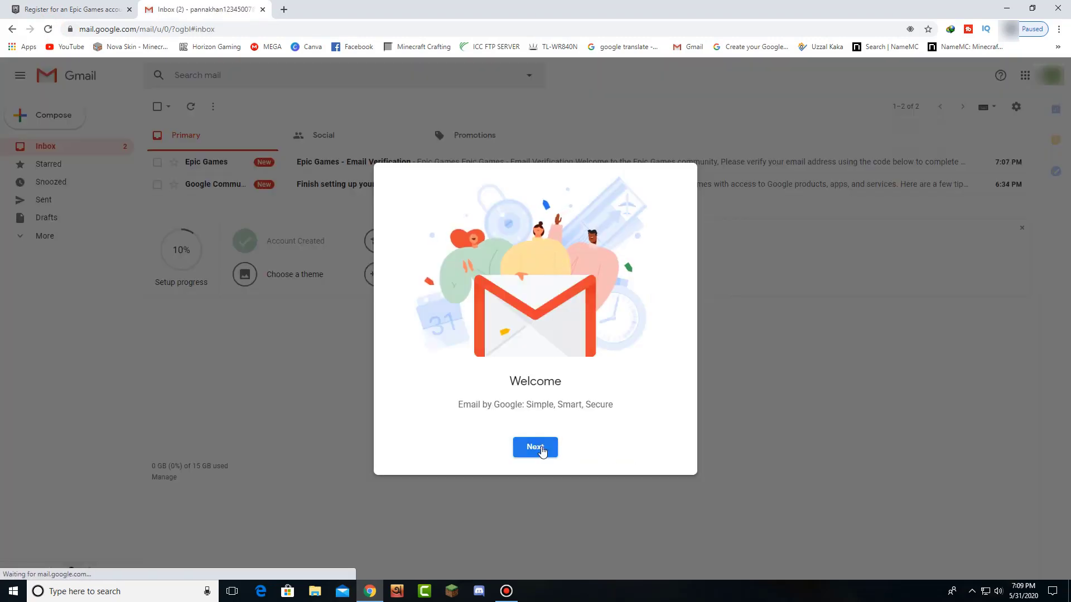
pyautogui.click(541, 449)
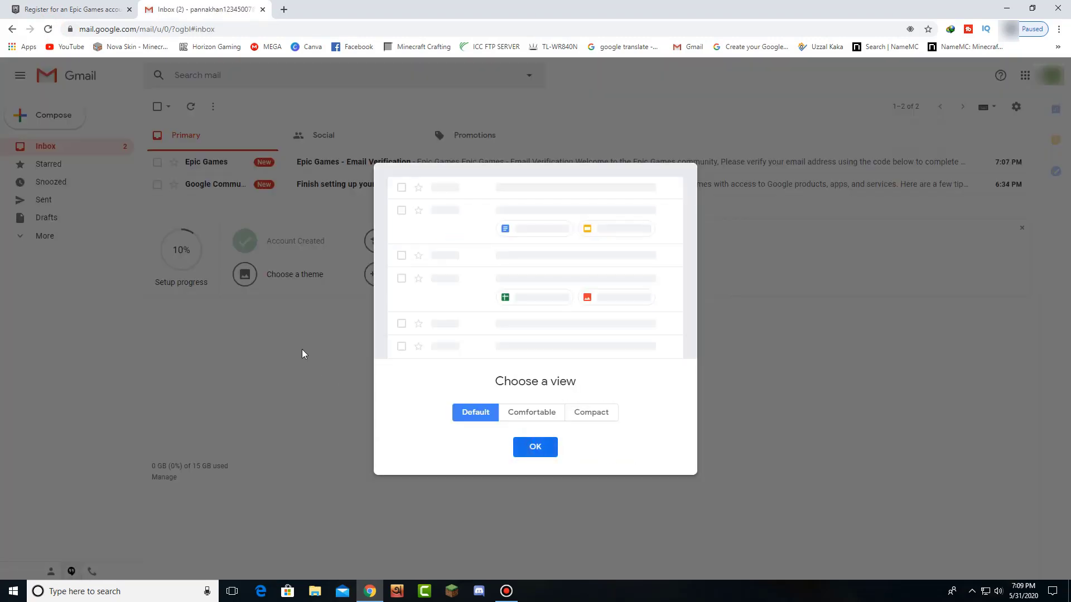
pyautogui.click(545, 448)
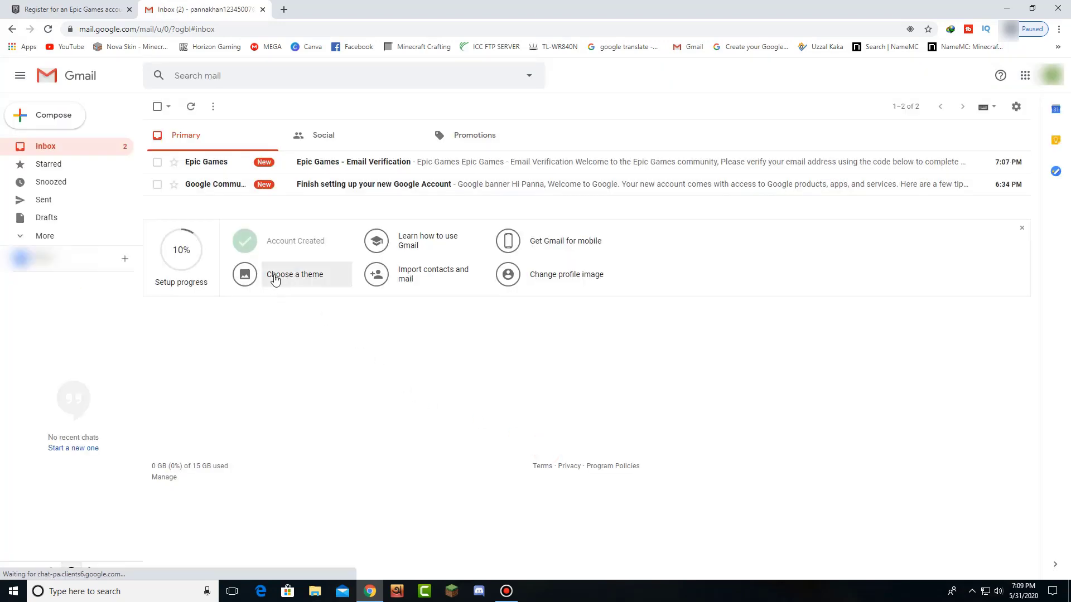
# Complete the Gmail setup checklist items for profile image, contact import and Gmail for mobile without choosing a photo
pyautogui.click(517, 278)
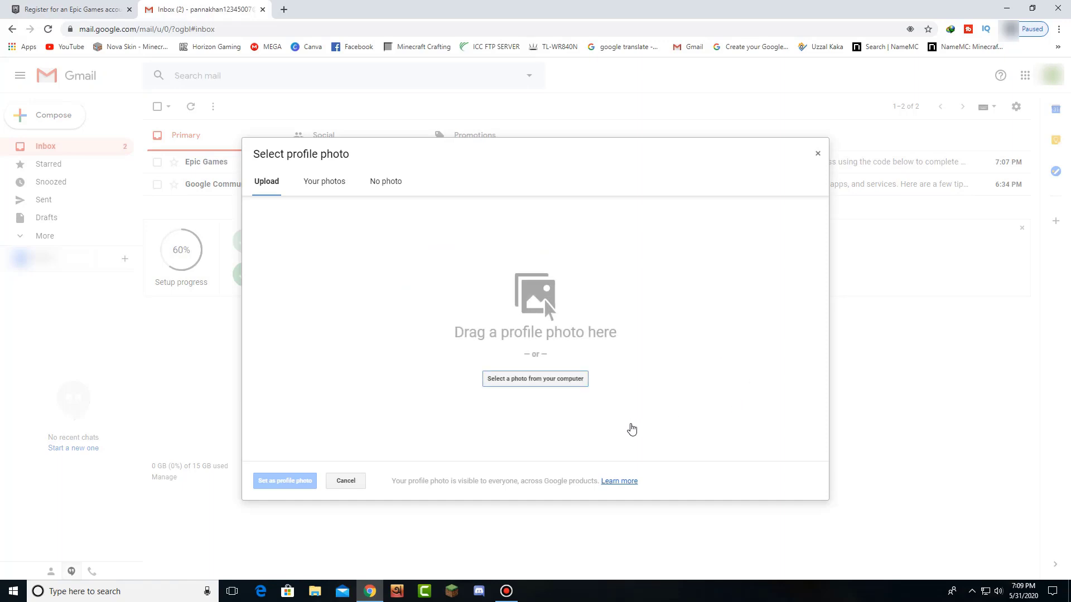
pyautogui.click(355, 481)
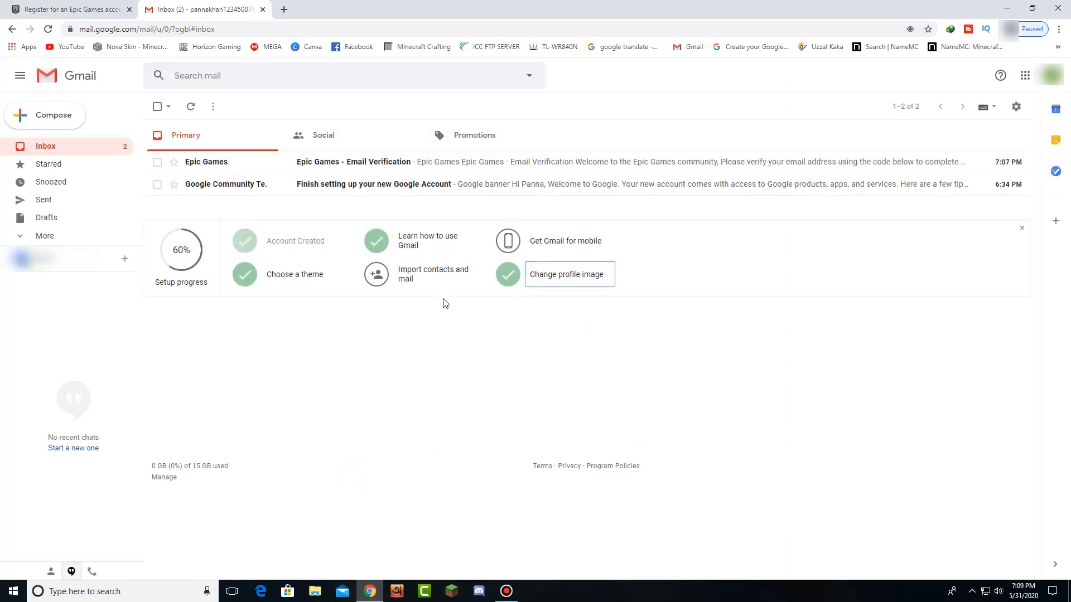
pyautogui.click(376, 275)
pyautogui.click(514, 248)
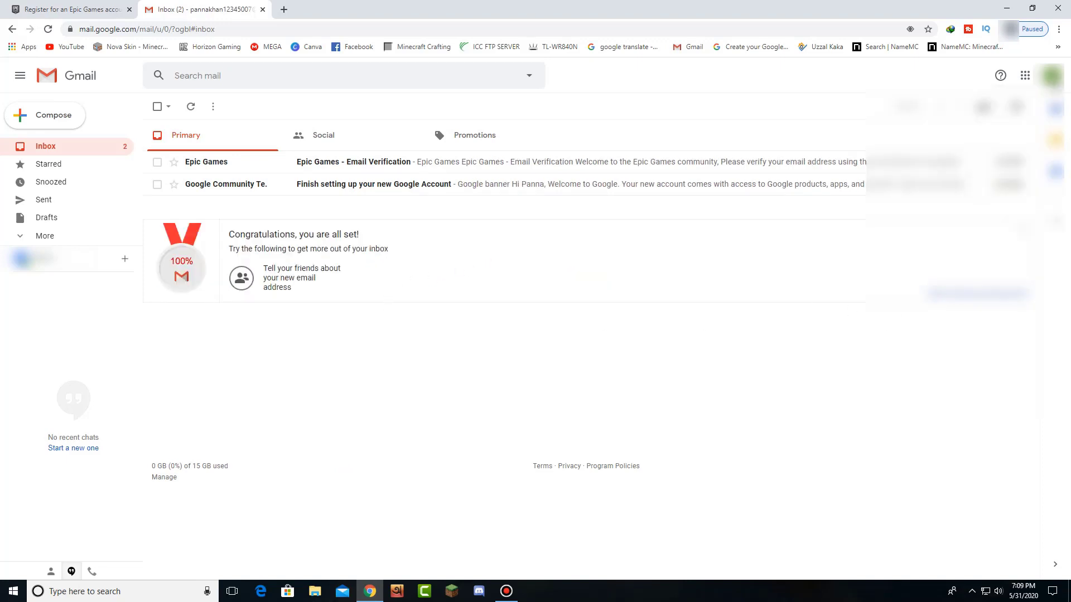
pyautogui.click(1051, 76)
pyautogui.click(831, 239)
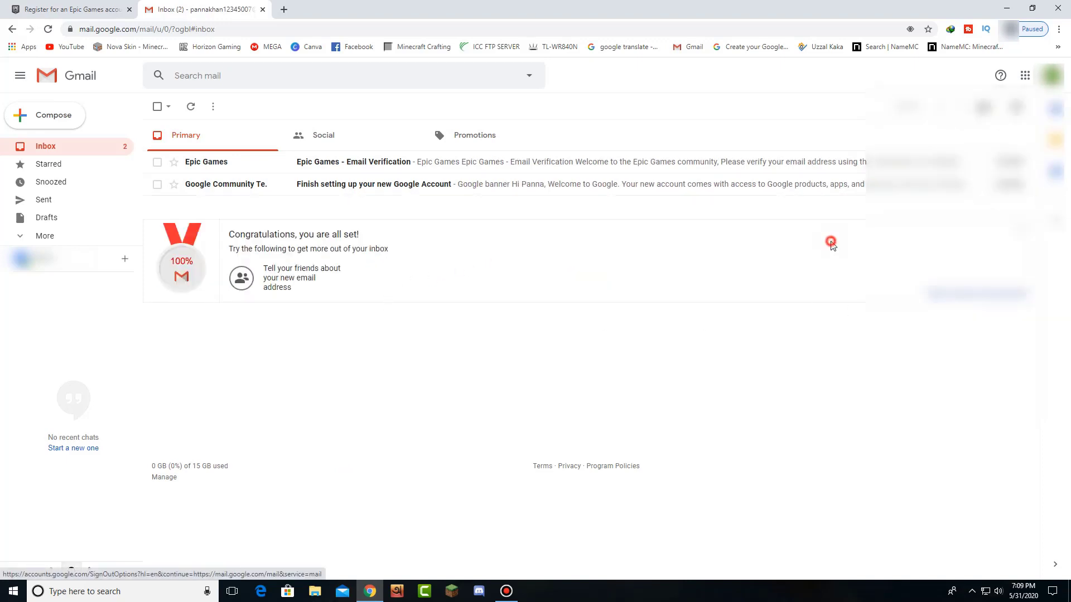
pyautogui.click(1025, 76)
pyautogui.click(980, 136)
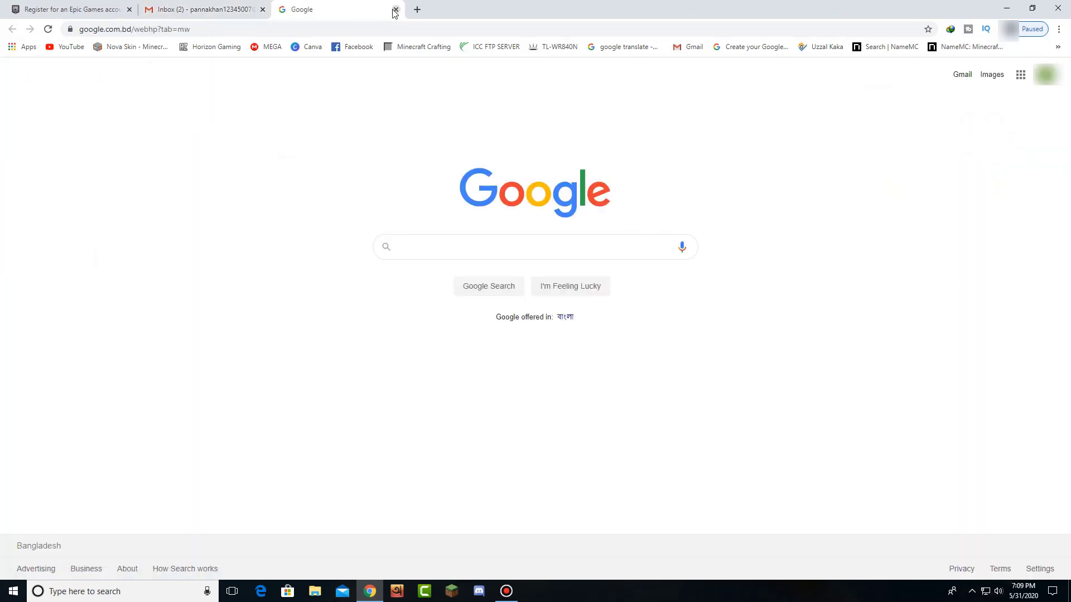
pyautogui.click(395, 10)
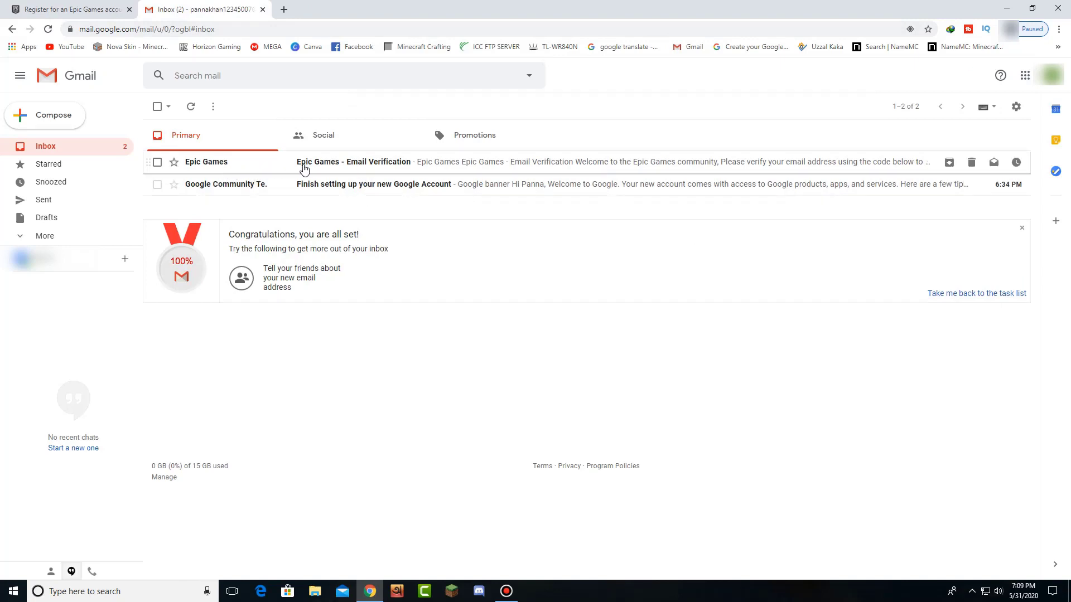
# Open the Epic Games - Email Verification message in the inbox and copy its verification code
pyautogui.click(406, 164)
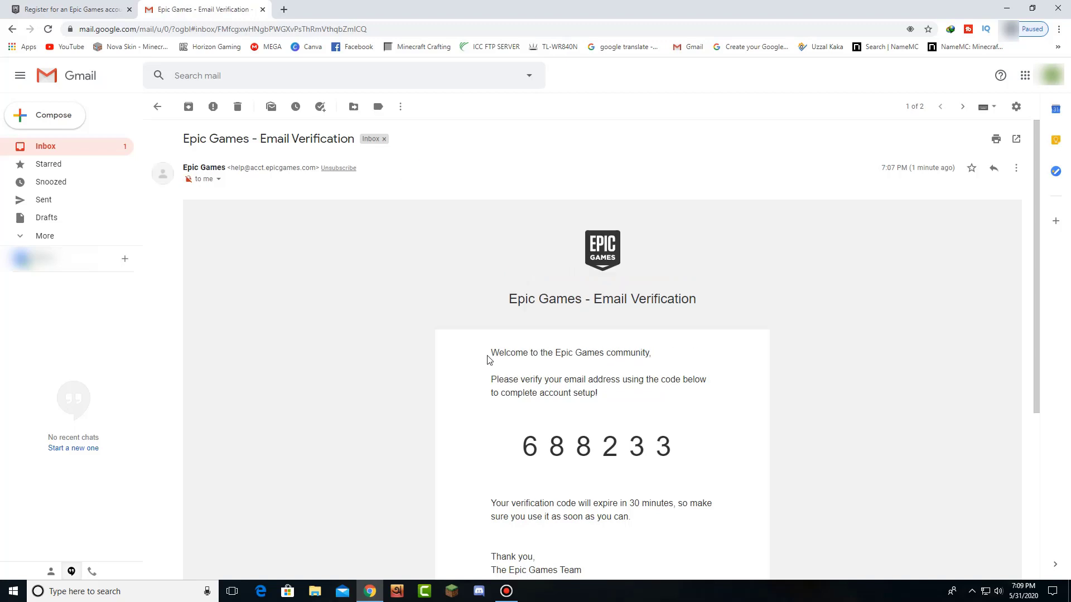
pyautogui.scroll(-1, 502, 368)
pyautogui.moveTo(521, 393); pyautogui.dragTo(542, 395)
pyautogui.hotkey('ctrl', 'c')
pyautogui.click(676, 398)
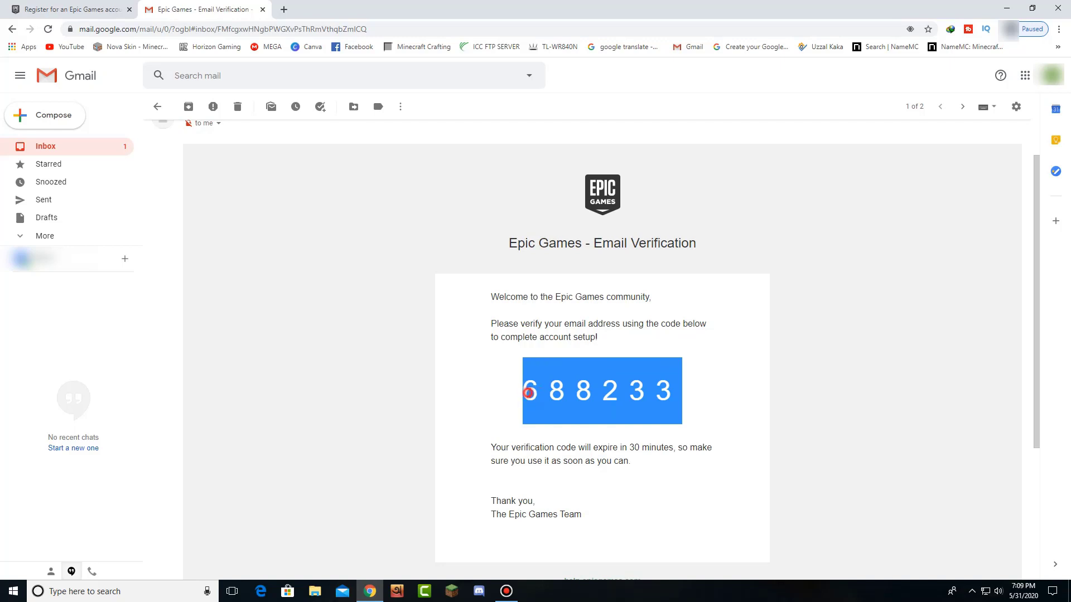
pyautogui.click(527, 393)
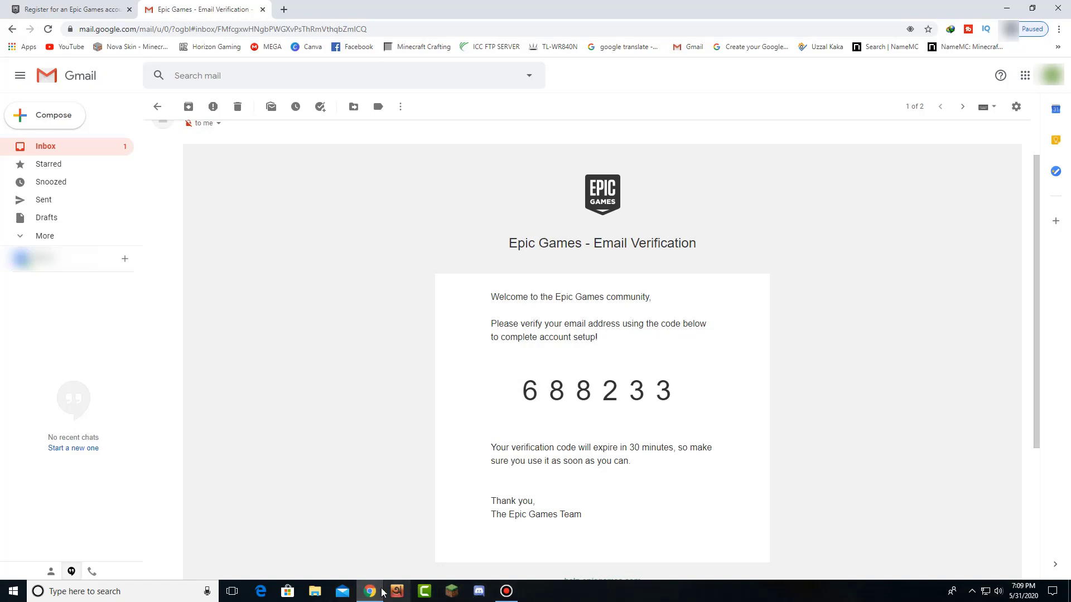
# Paste the verification code into the Epic Games registration page, verify the email, and update the saved browser password
pyautogui.click(81, 10)
pyautogui.click(490, 340)
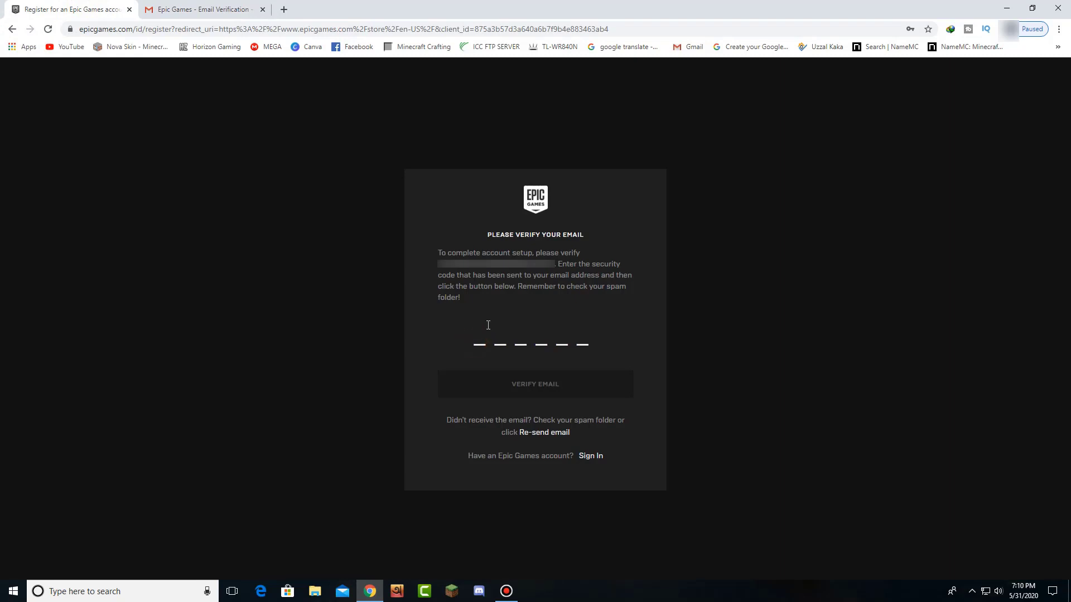
pyautogui.hotkey('ctrl', 'v')
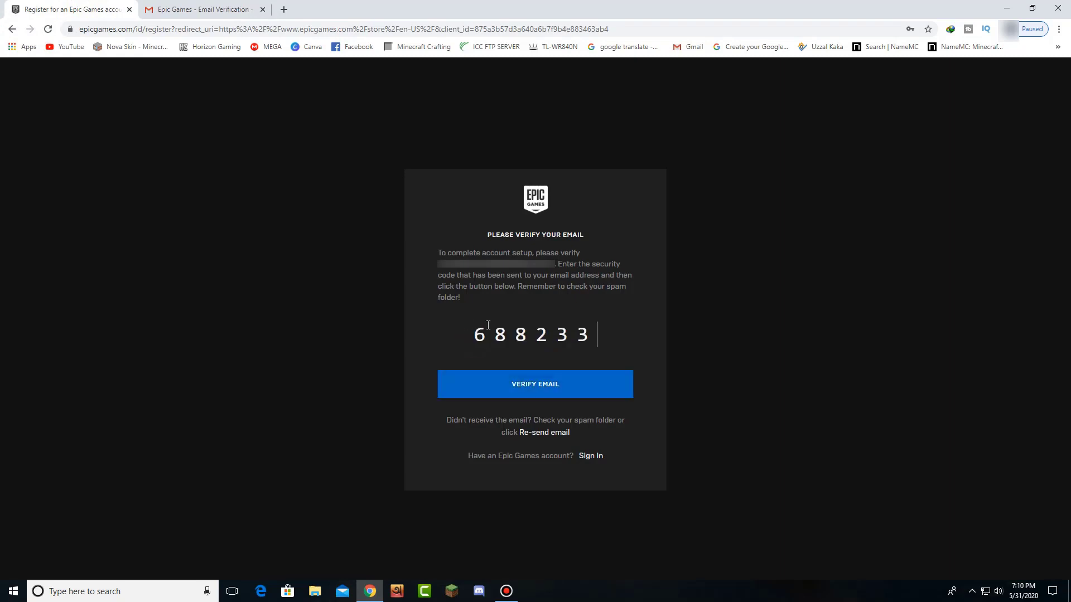
pyautogui.click(550, 393)
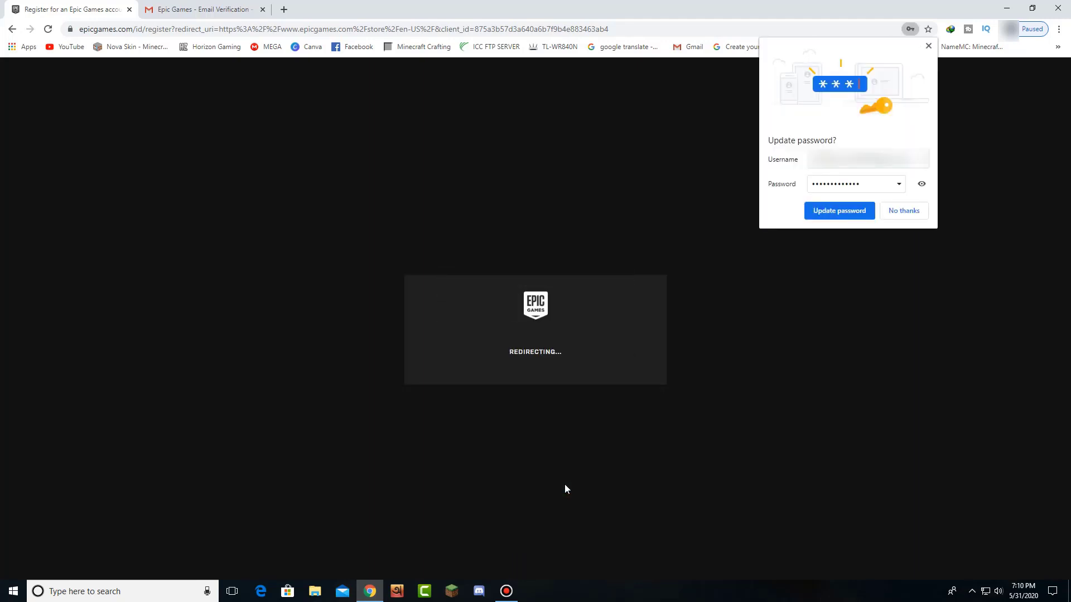
pyautogui.click(836, 211)
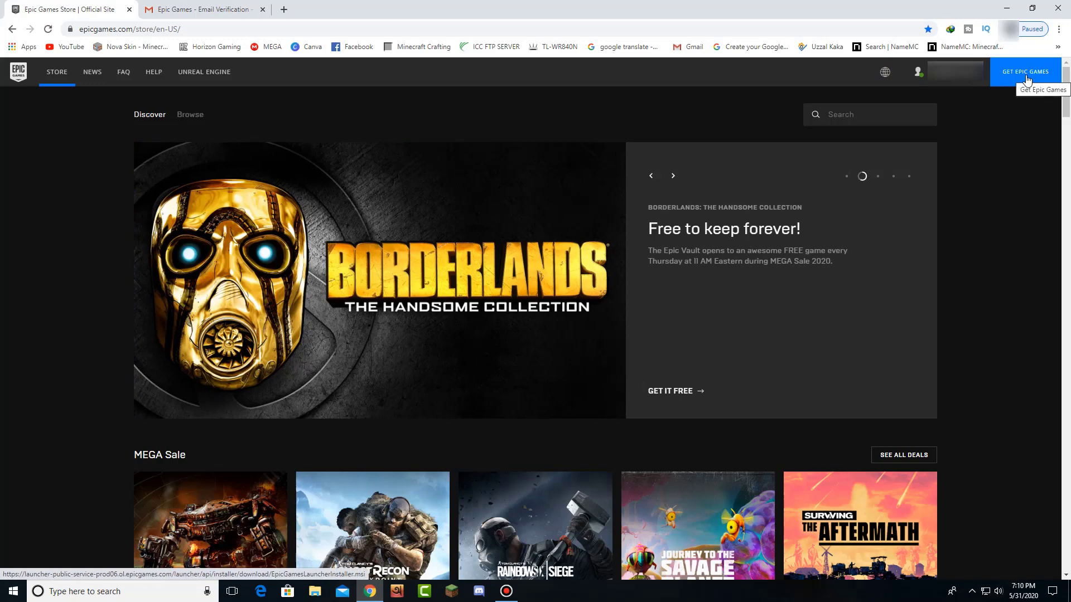
# Download the Epic Games Launcher installer EpicInstaller-10.15.2.msi to the Programs download folder and open it
pyautogui.click(1025, 78)
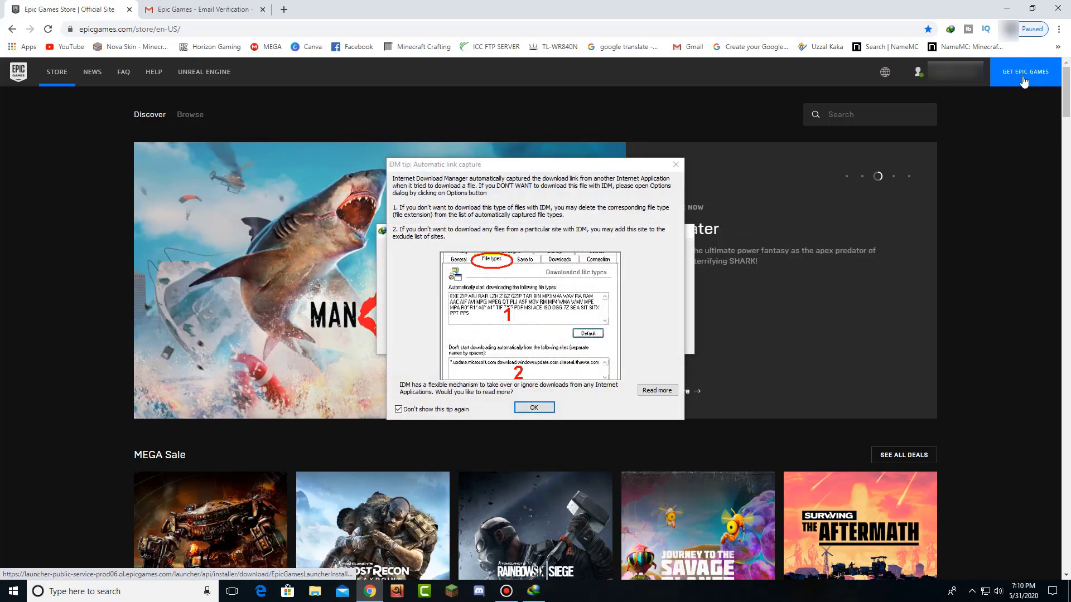
pyautogui.click(534, 408)
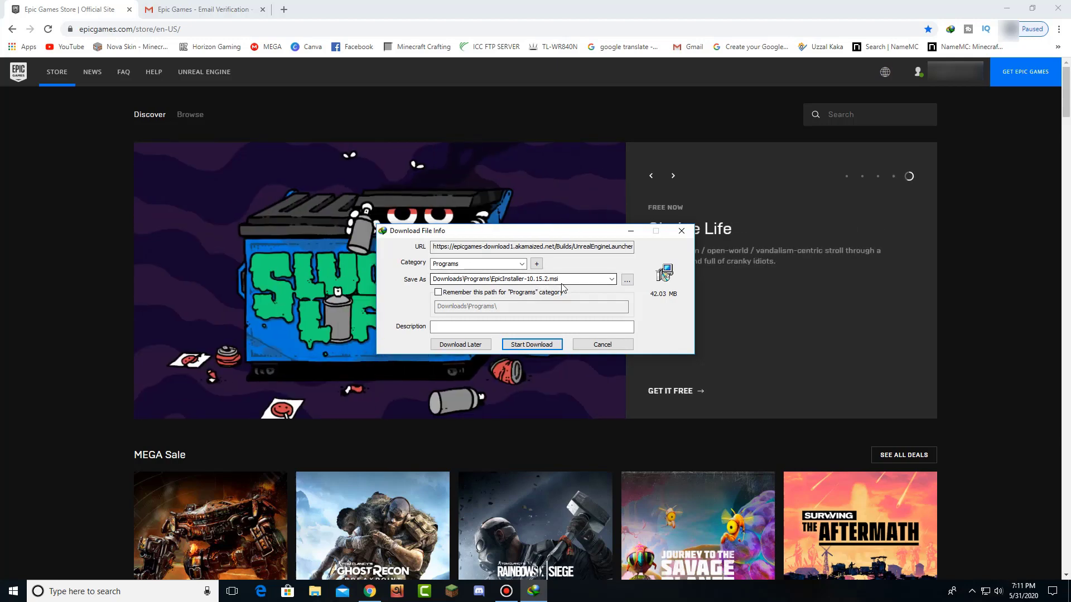
pyautogui.click(548, 344)
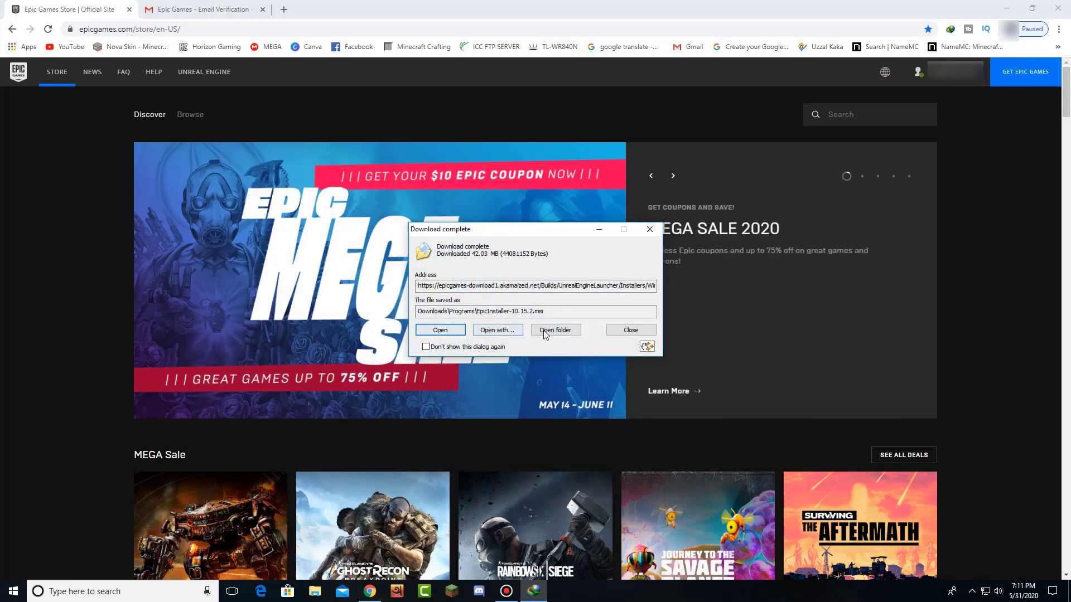
pyautogui.click(440, 330)
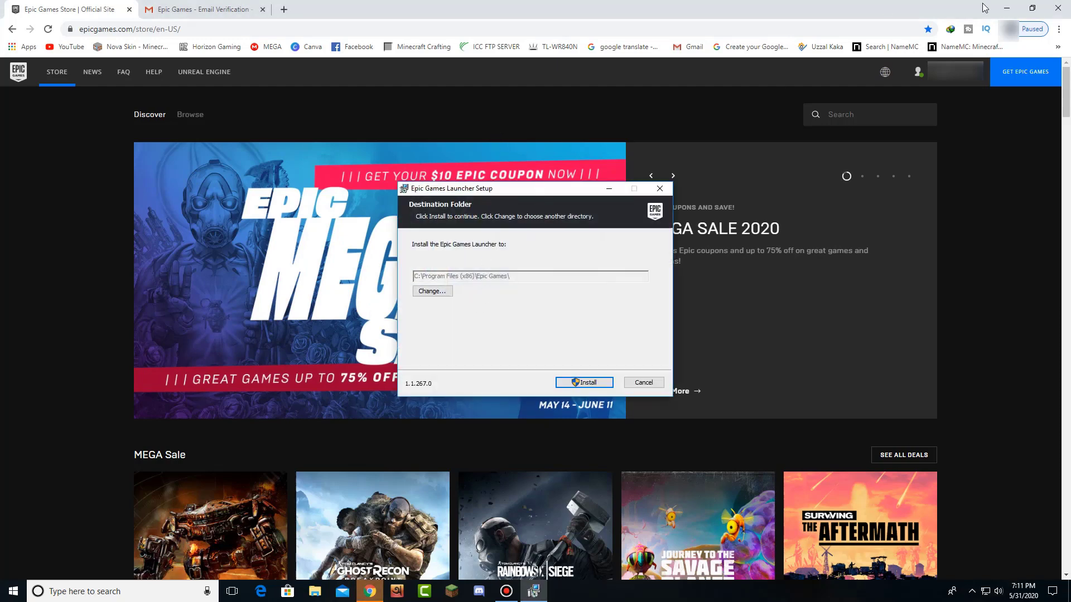
# Minimize the browser, install the Epic Games Launcher to C:\Program Files (x86)\Epic Games\, and decline registering Internet Download Manager
pyautogui.click(1009, 7)
pyautogui.click(1009, 6)
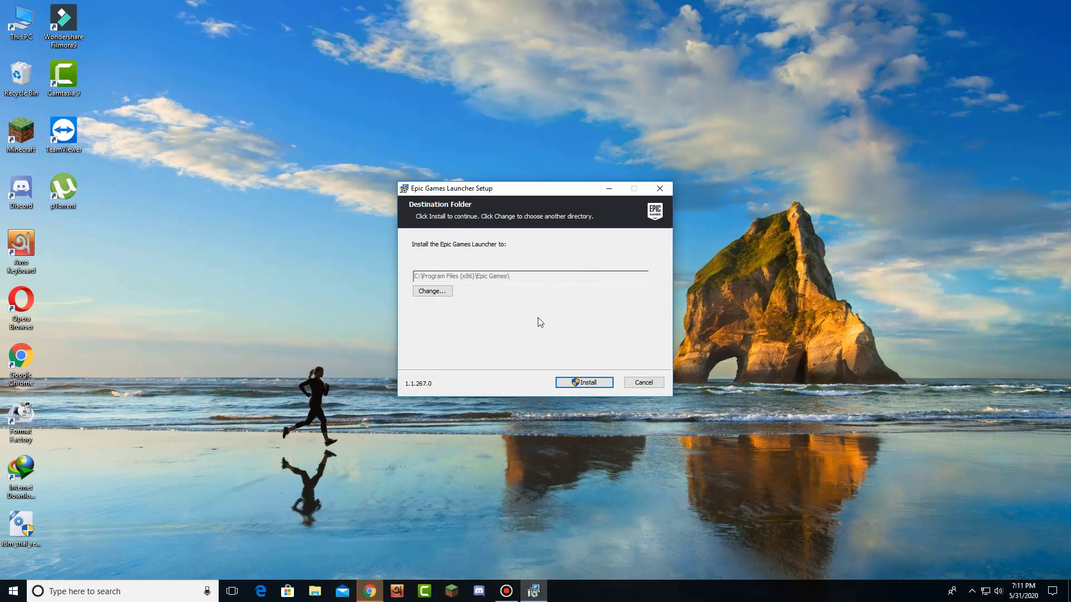
pyautogui.click(589, 384)
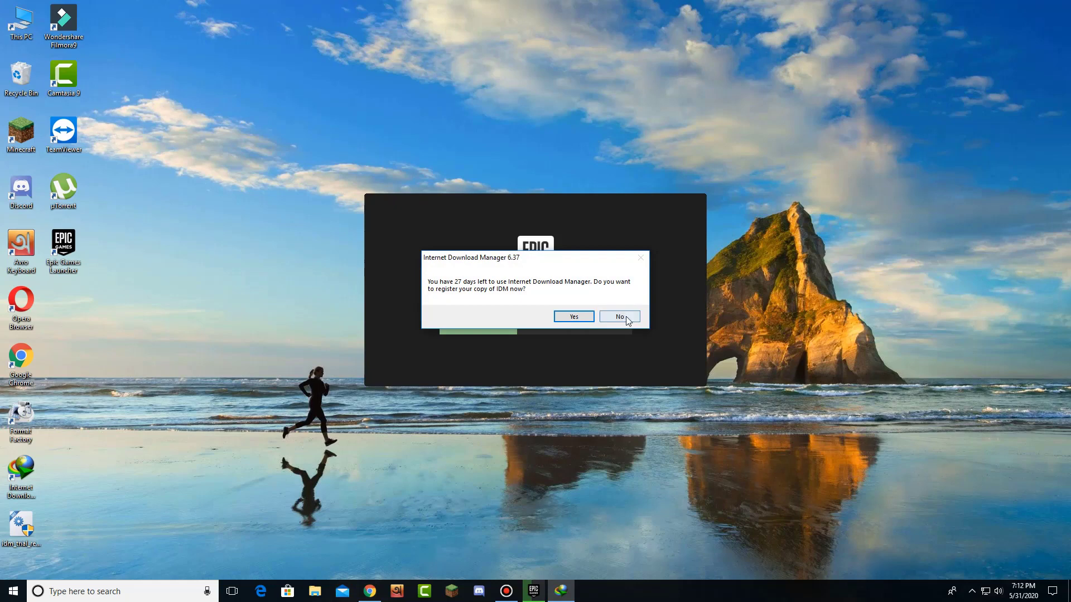
pyautogui.click(644, 258)
pyautogui.click(621, 316)
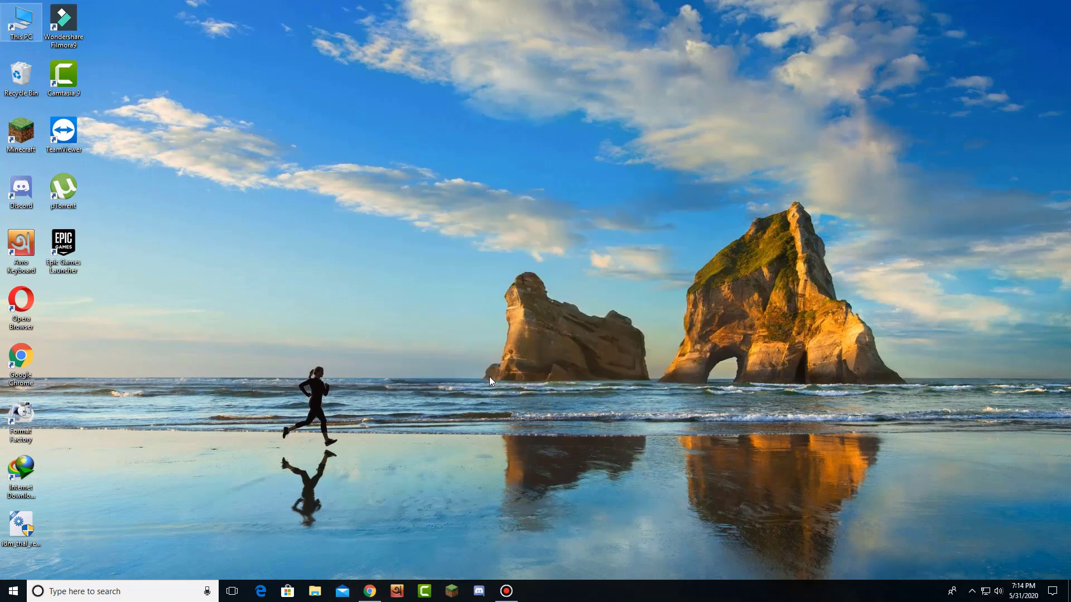
pyautogui.rightClick(382, 226)
pyautogui.click(415, 260)
pyautogui.rightClick(456, 196)
pyautogui.click(475, 227)
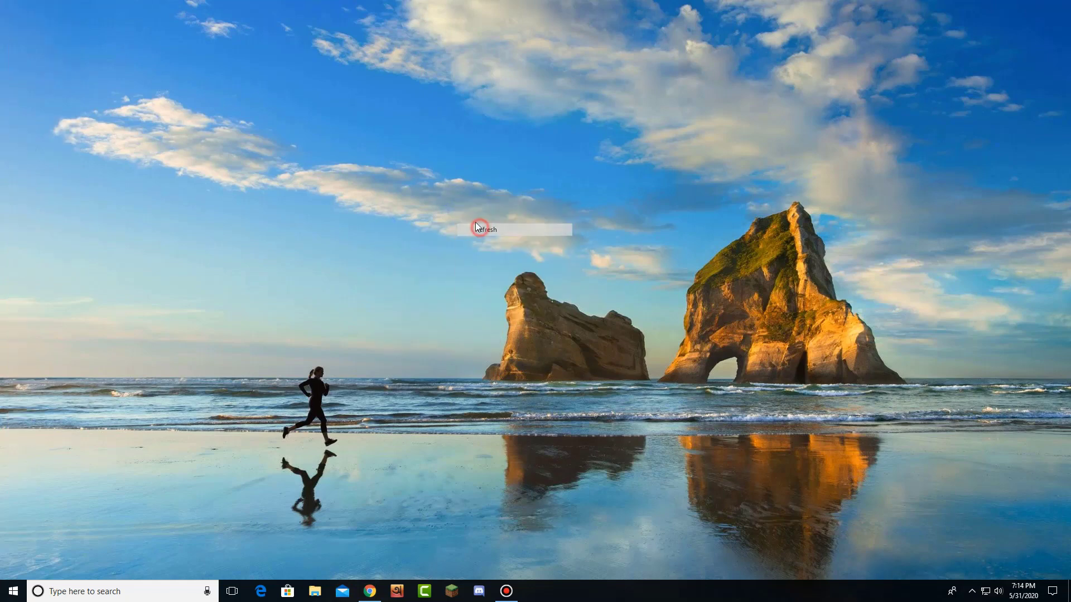
pyautogui.rightClick(425, 175)
pyautogui.click(452, 211)
pyautogui.rightClick(370, 167)
pyautogui.click(413, 201)
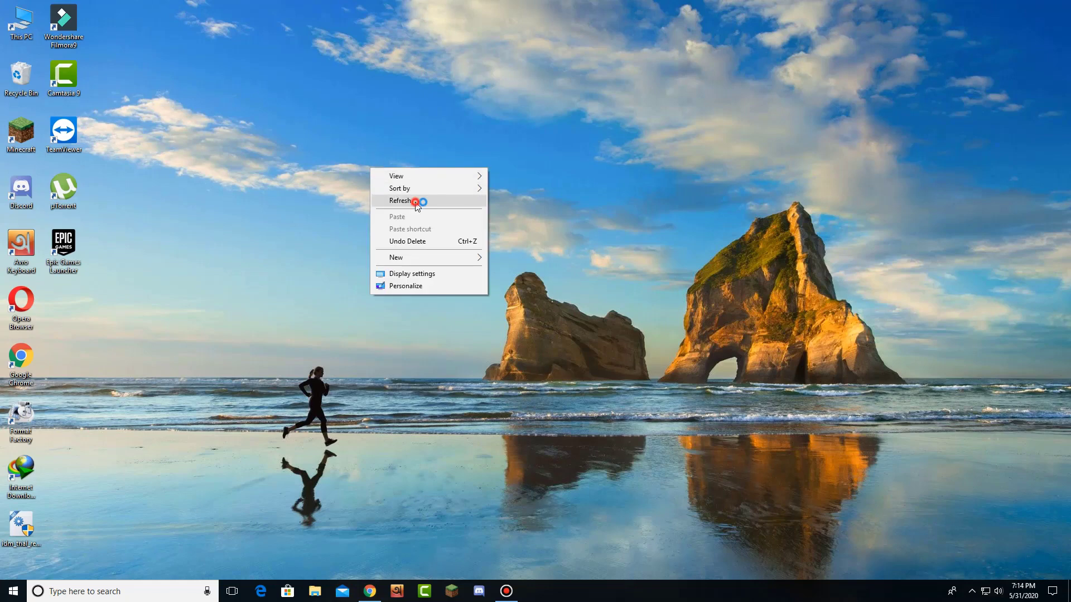
pyautogui.rightClick(401, 174)
pyautogui.click(429, 207)
pyautogui.rightClick(389, 180)
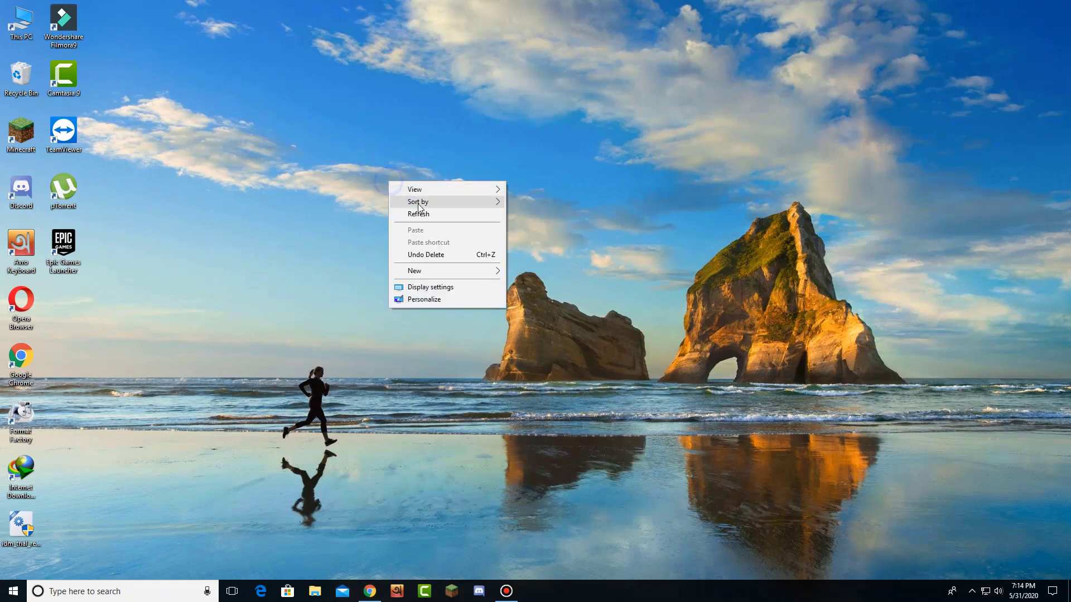
pyautogui.click(423, 211)
pyautogui.rightClick(389, 189)
pyautogui.click(420, 221)
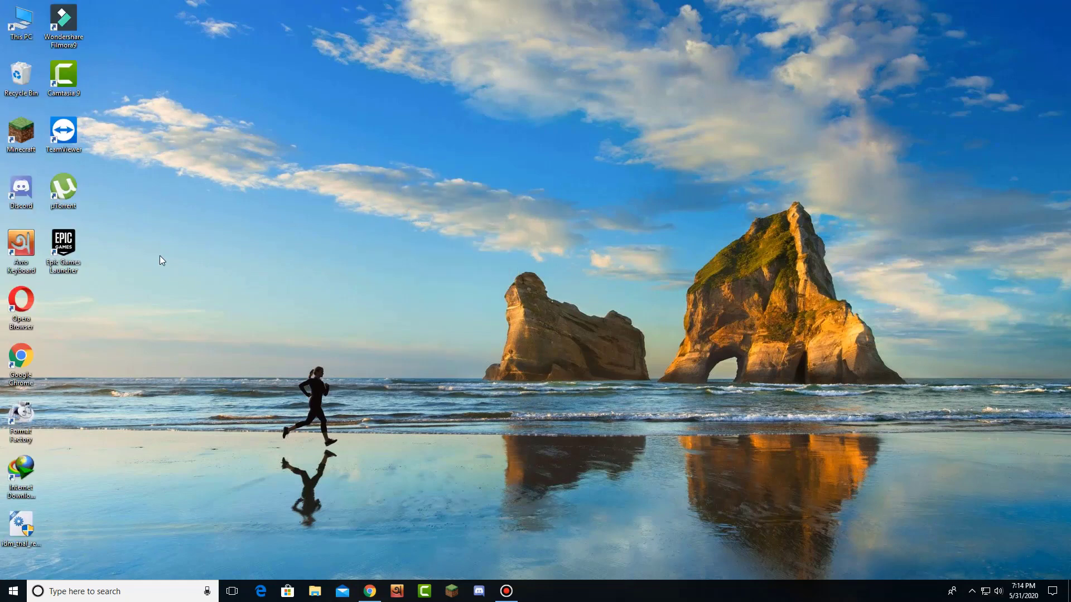
# Launch the Epic Games Launcher and sign in with the Epic Games account's email and password, with Remember me enabled
pyautogui.doubleClick(72, 253)
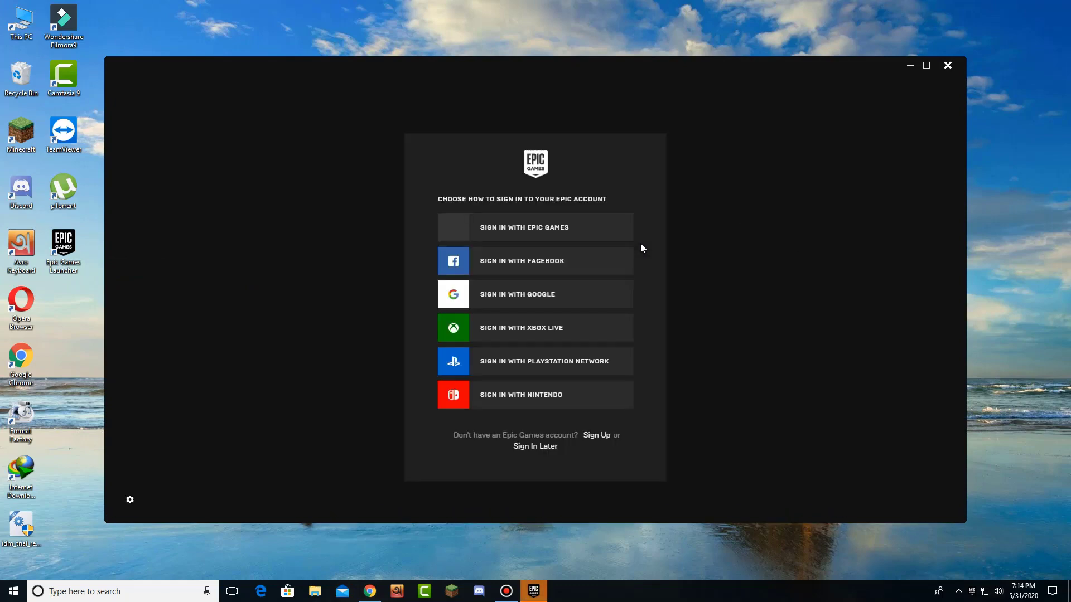
pyautogui.click(548, 231)
pyautogui.click(500, 245)
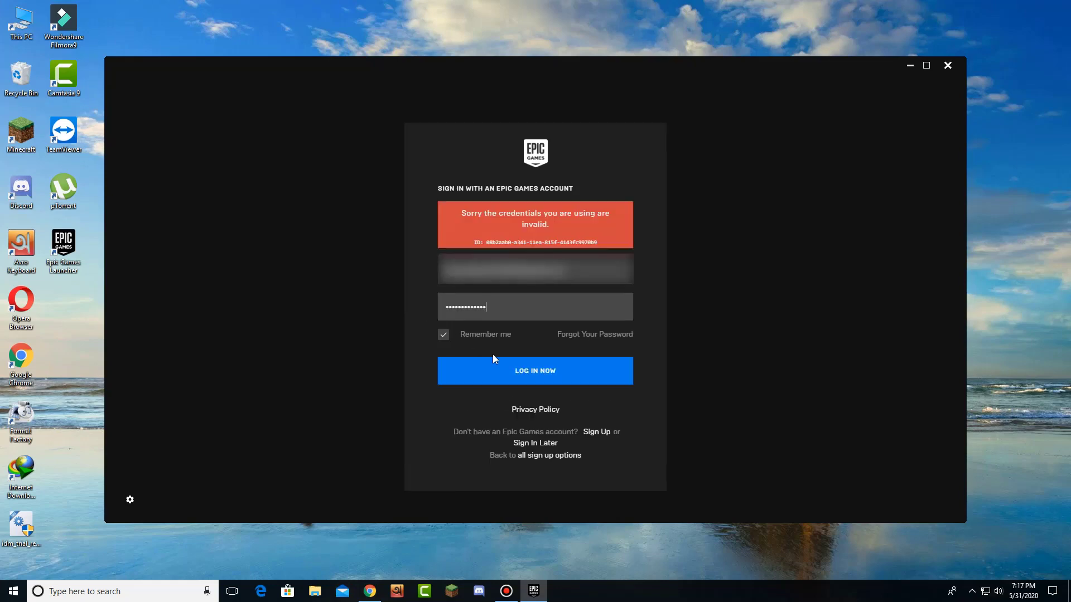
pyautogui.click(500, 370)
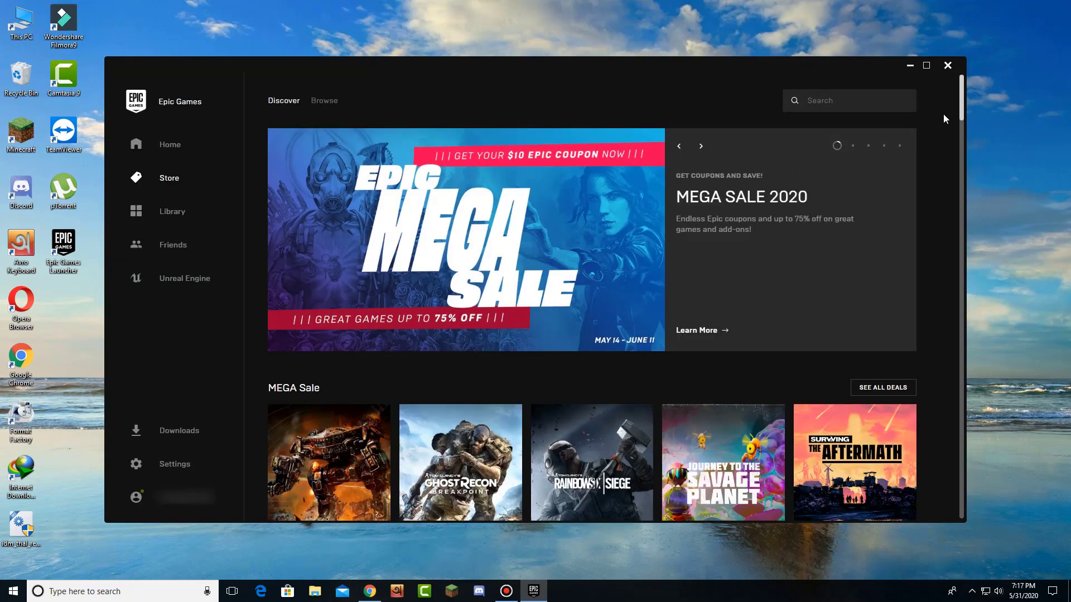
# Maximize the launcher and open the free Borderlands: The Handsome Collection store page, continuing past the mature content notice
pyautogui.click(926, 65)
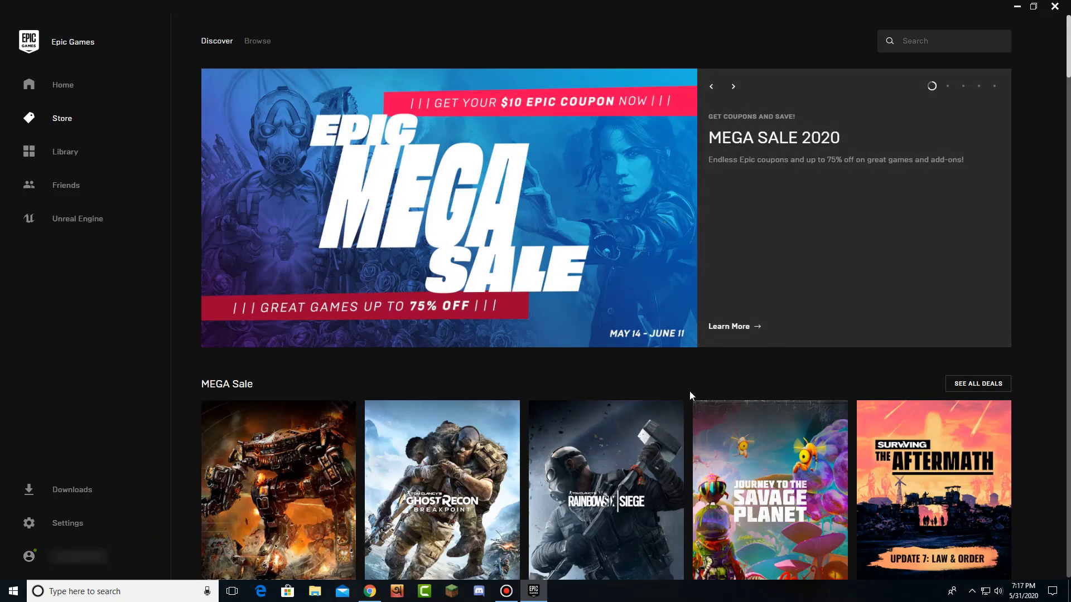
pyautogui.scroll(-1, 690, 395)
pyautogui.scroll(-4, 689, 391)
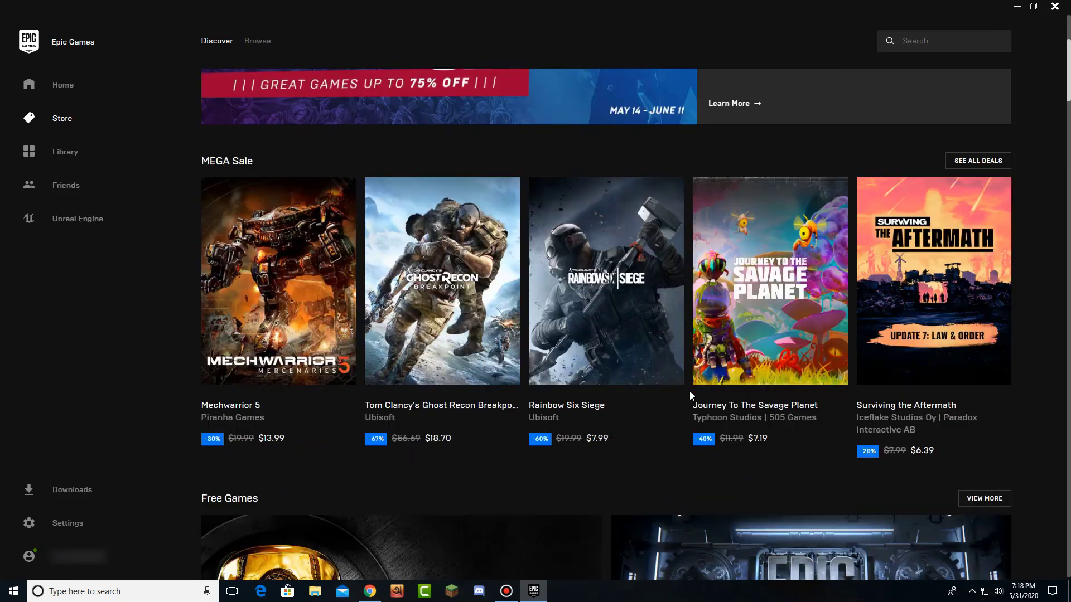
pyautogui.scroll(-3, 687, 397)
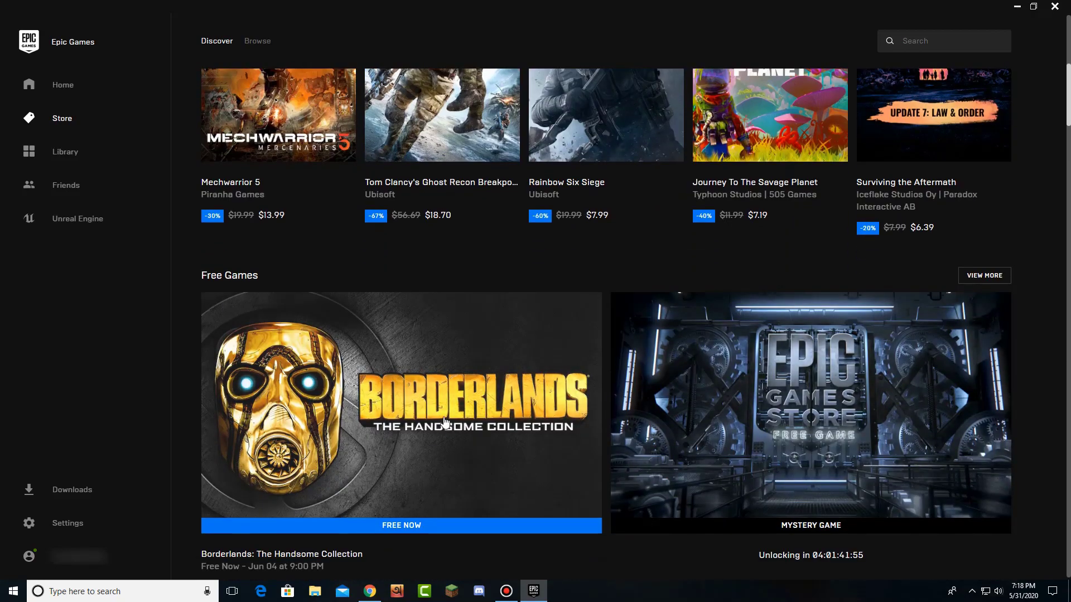
pyautogui.scroll(-1, 577, 413)
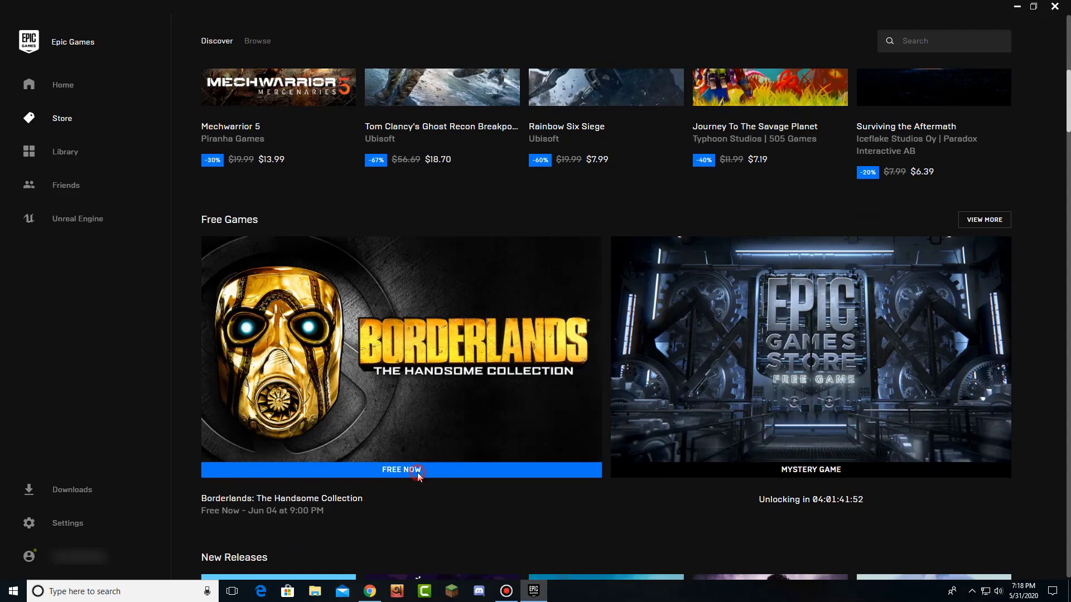
pyautogui.click(418, 474)
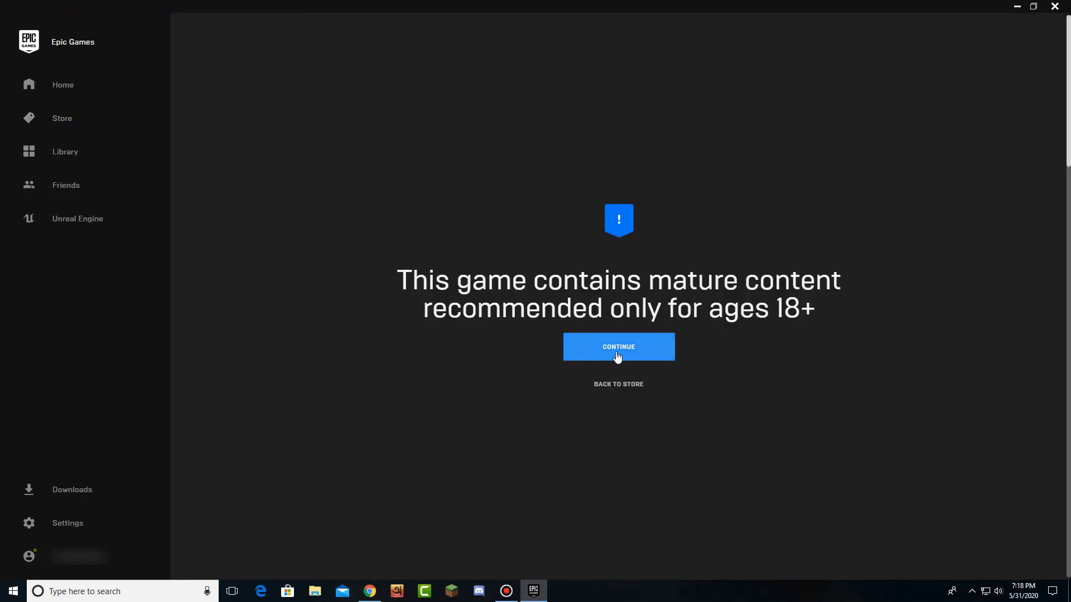
pyautogui.click(622, 355)
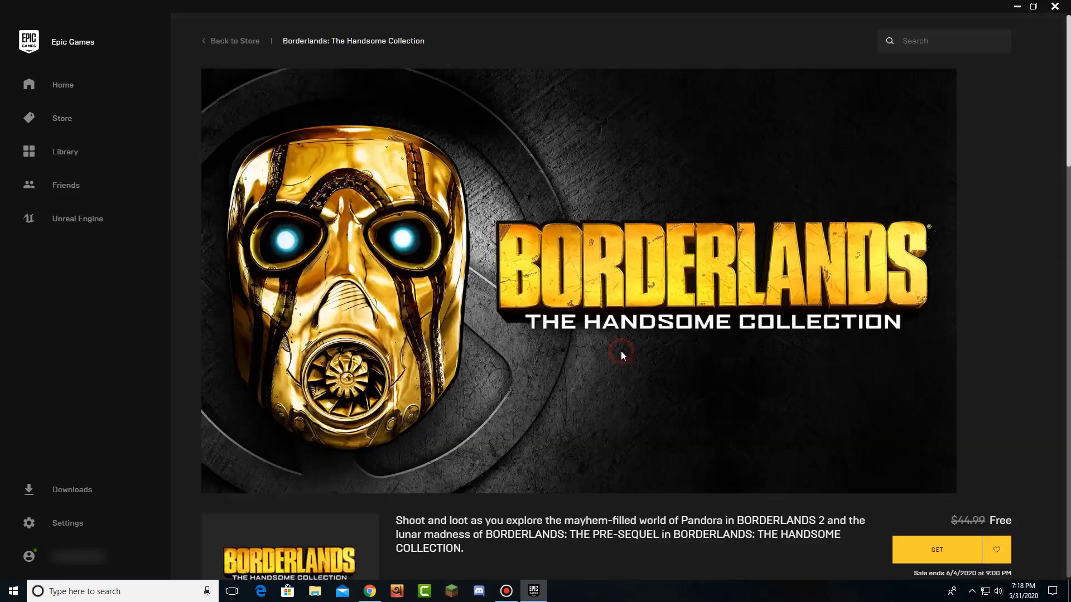
# Get Borderlands: The Handsome Collection for free, opt in to sharing the email with 2K Games, and place the order
pyautogui.scroll(-3, 669, 351)
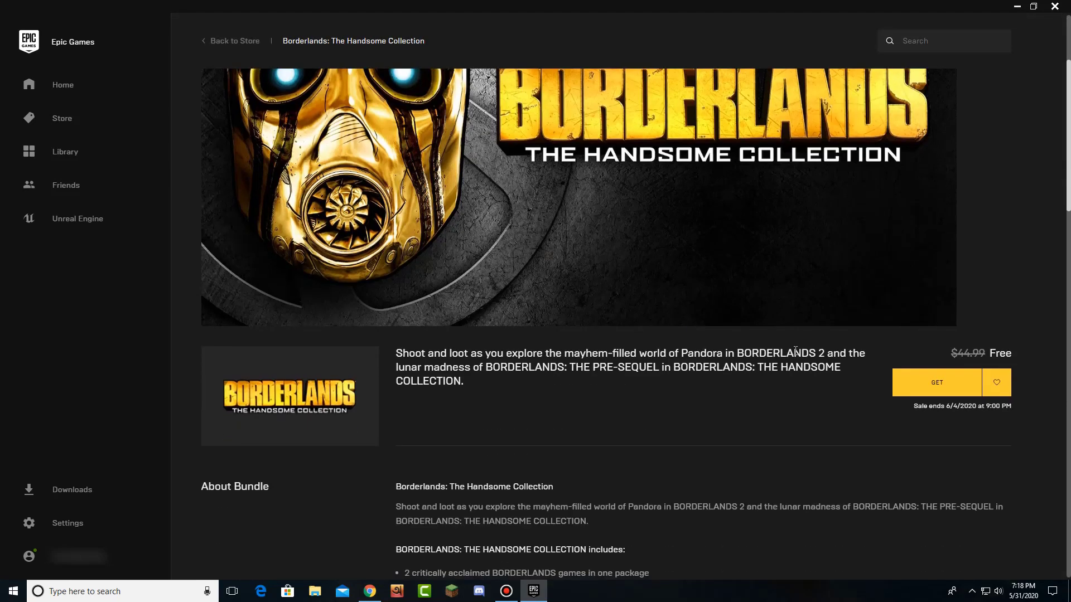
pyautogui.click(941, 392)
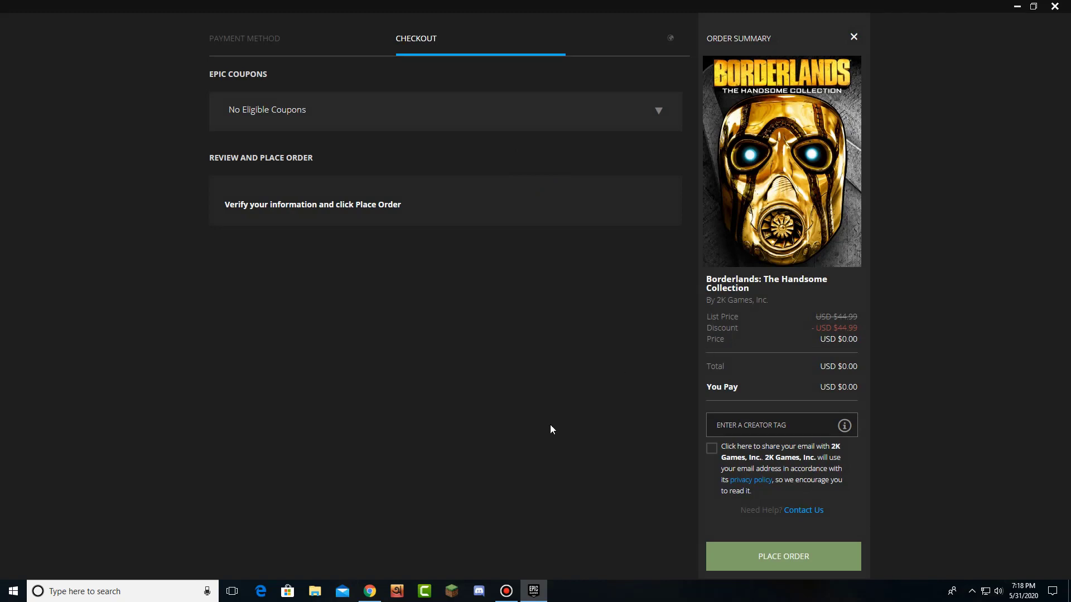
pyautogui.click(506, 590)
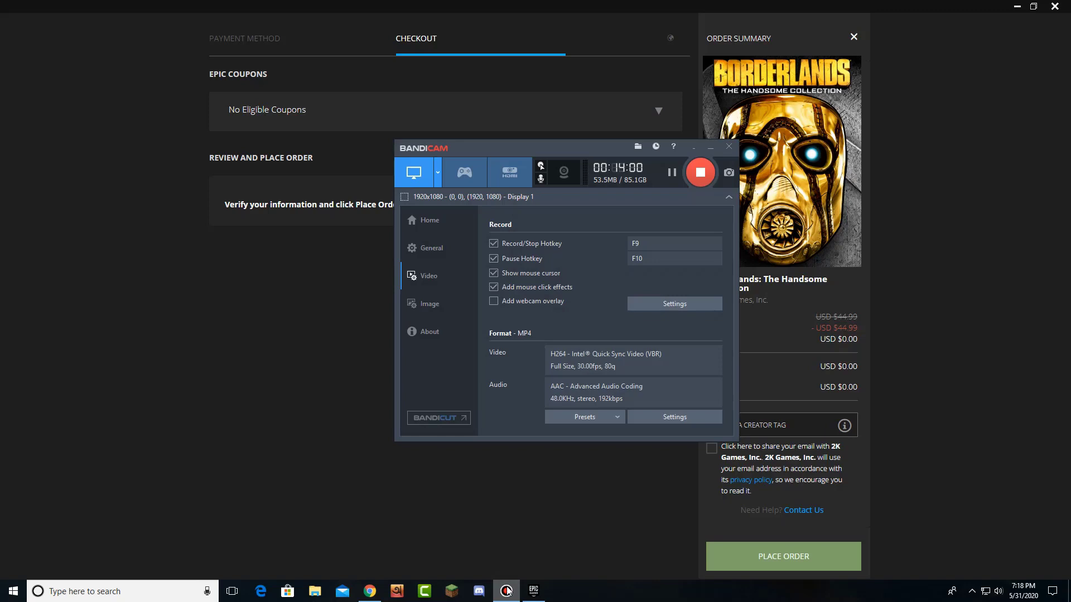
pyautogui.click(506, 590)
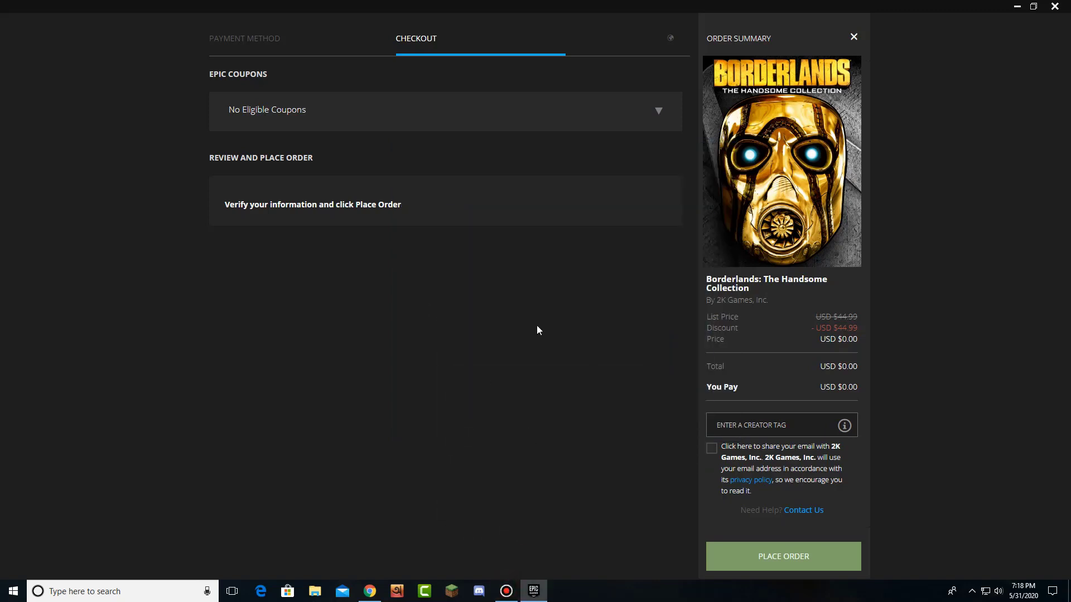
pyautogui.click(713, 450)
pyautogui.click(785, 563)
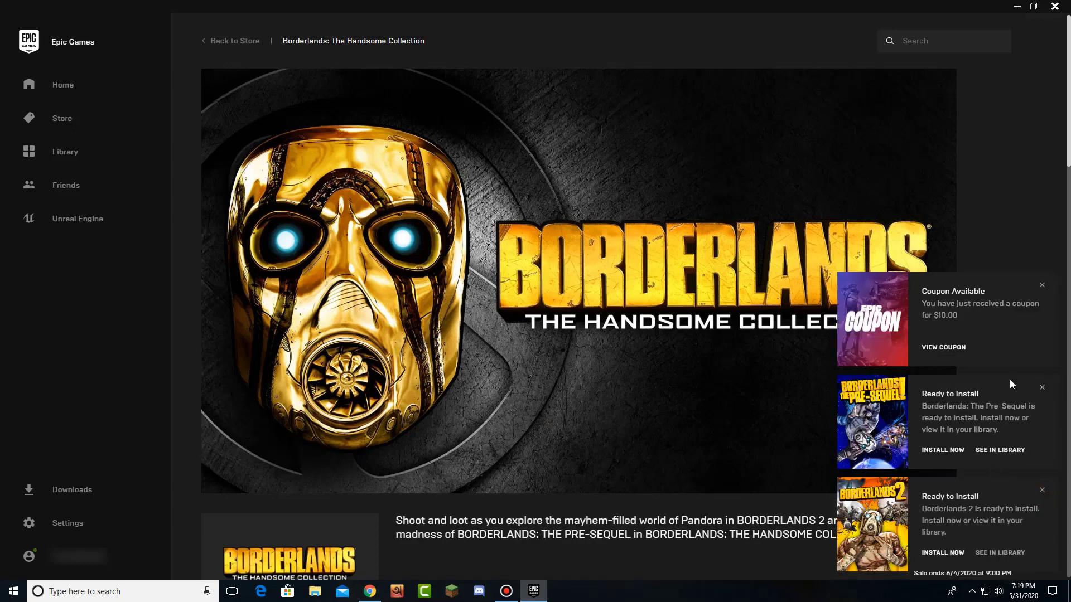
# Dismiss the coupon and ready-to-install notifications, and go from the owned Borderlands: The Handsome Collection to the game library
pyautogui.click(1038, 283)
pyautogui.click(1042, 387)
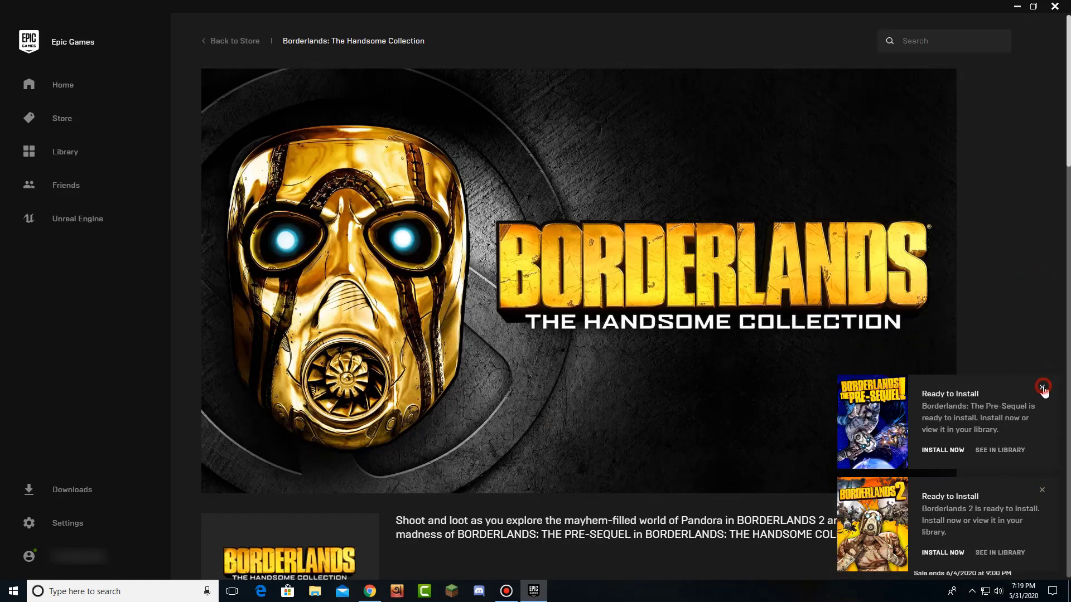
pyautogui.click(1042, 492)
pyautogui.scroll(-2, 999, 474)
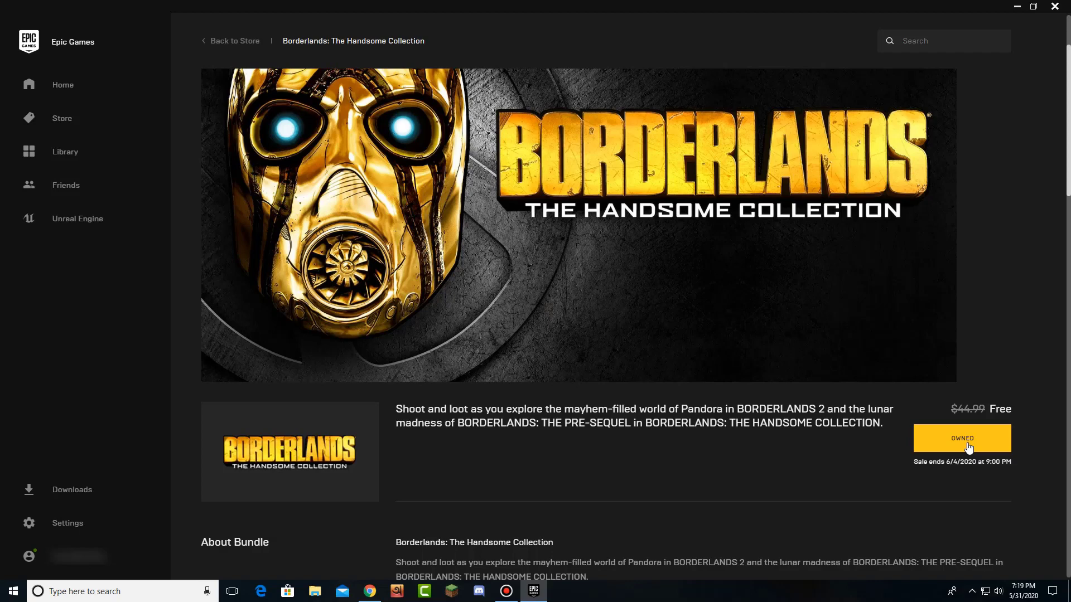
pyautogui.click(968, 447)
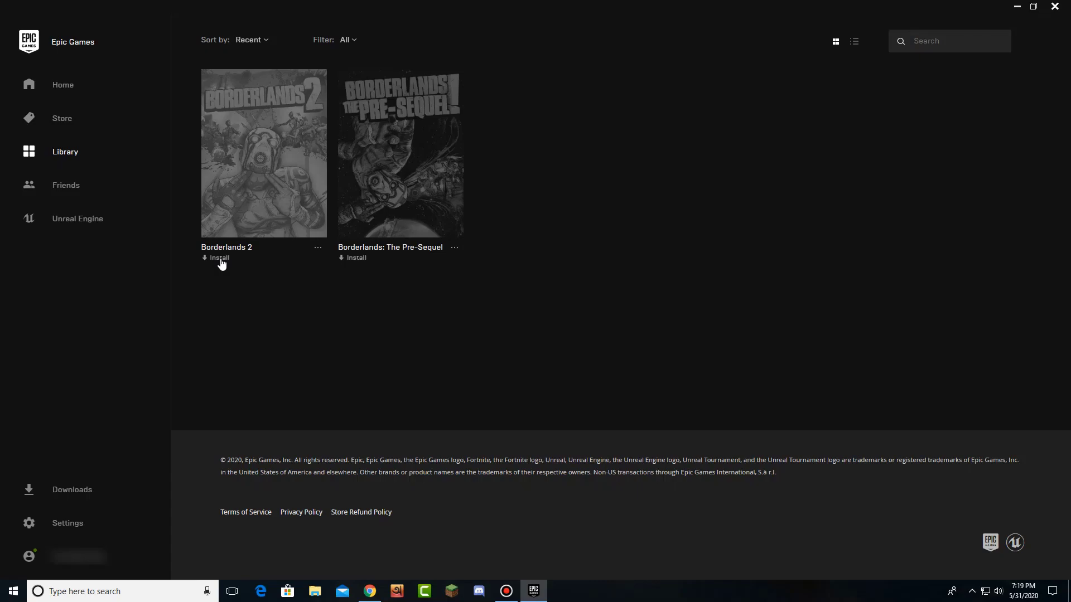
# Install Borderlands 2 in C:\Program Files\Epic Games with Auto-Update and Create Shortcut enabled, accepting both license agreements, and open the download progress
pyautogui.click(221, 259)
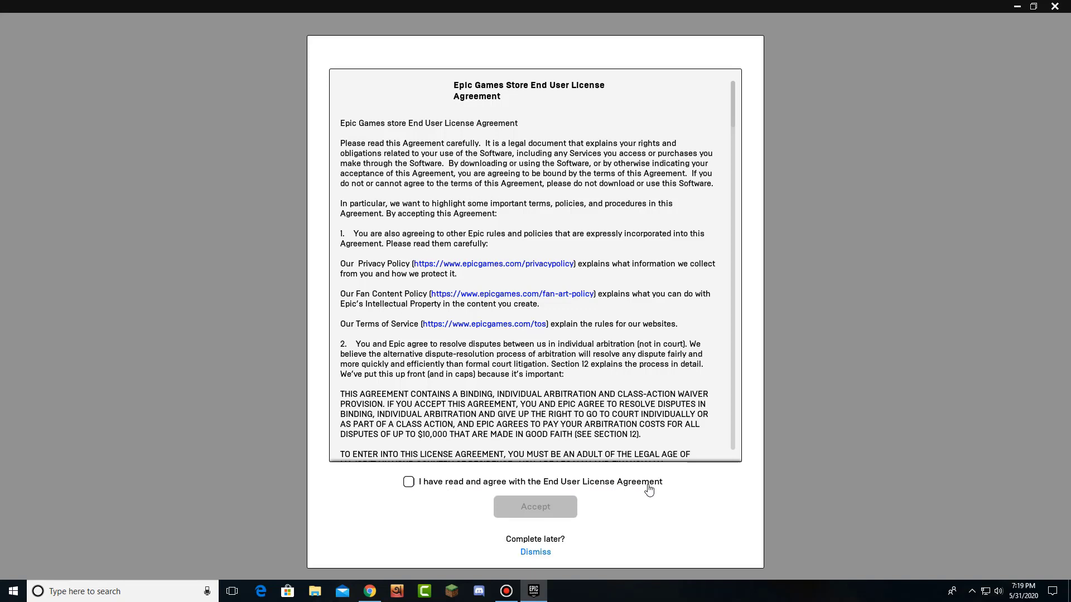
pyautogui.click(408, 483)
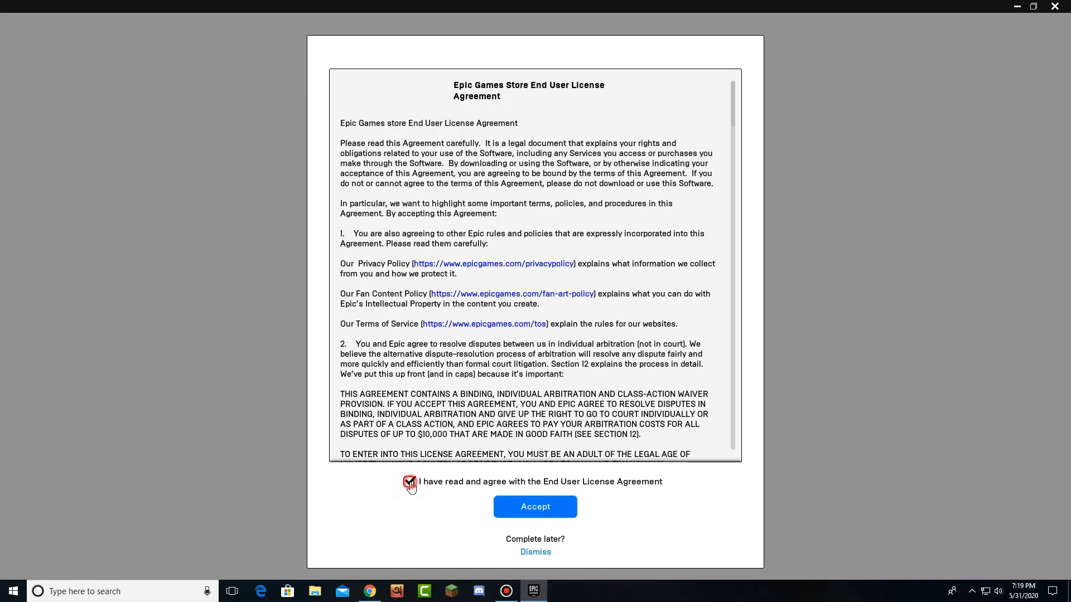
pyautogui.click(562, 509)
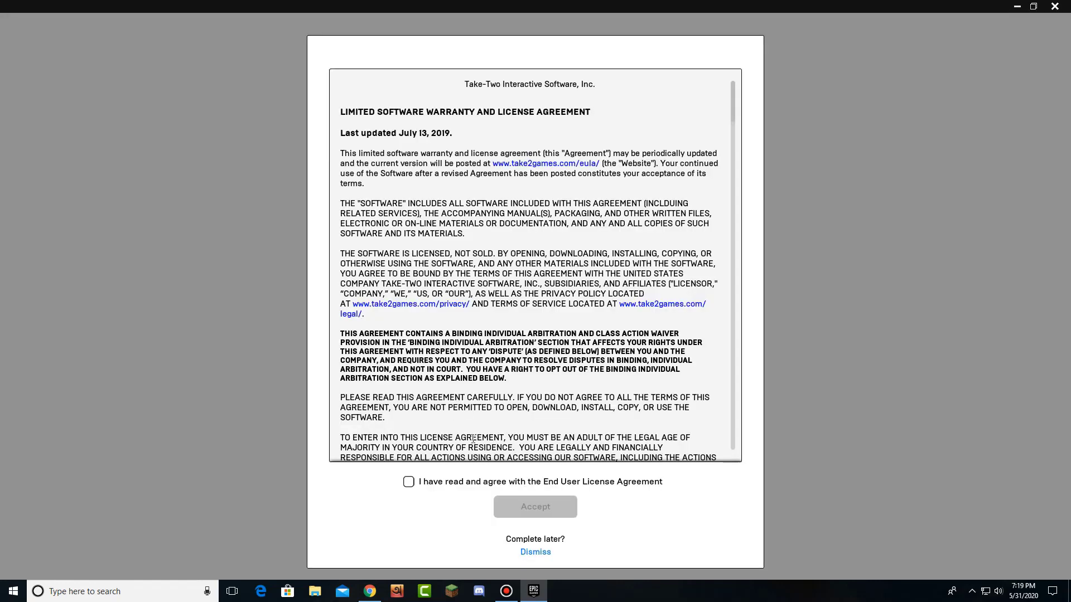
pyautogui.click(410, 484)
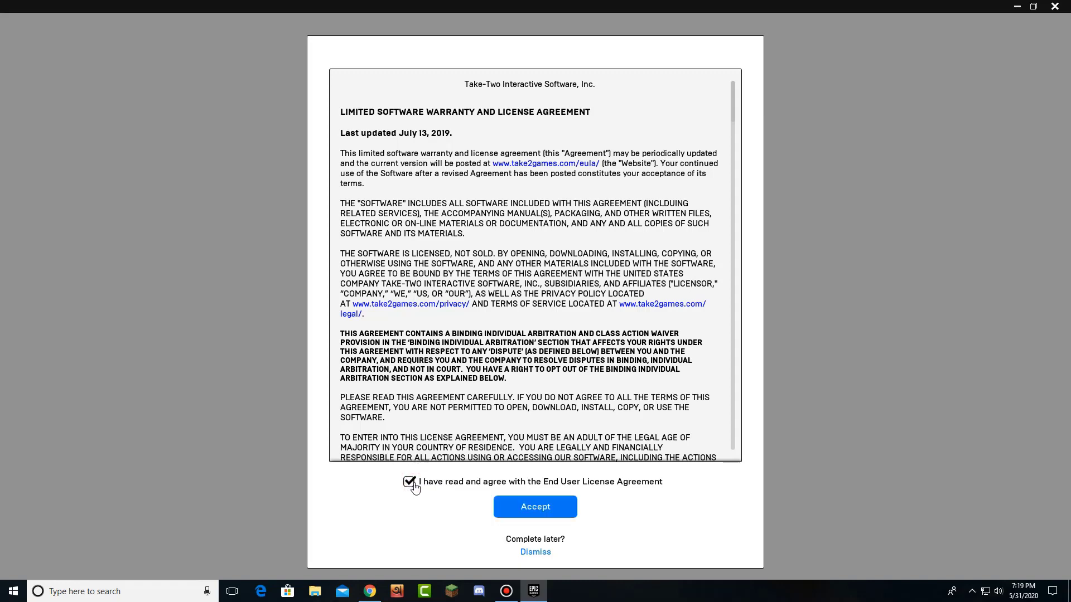
pyautogui.click(527, 509)
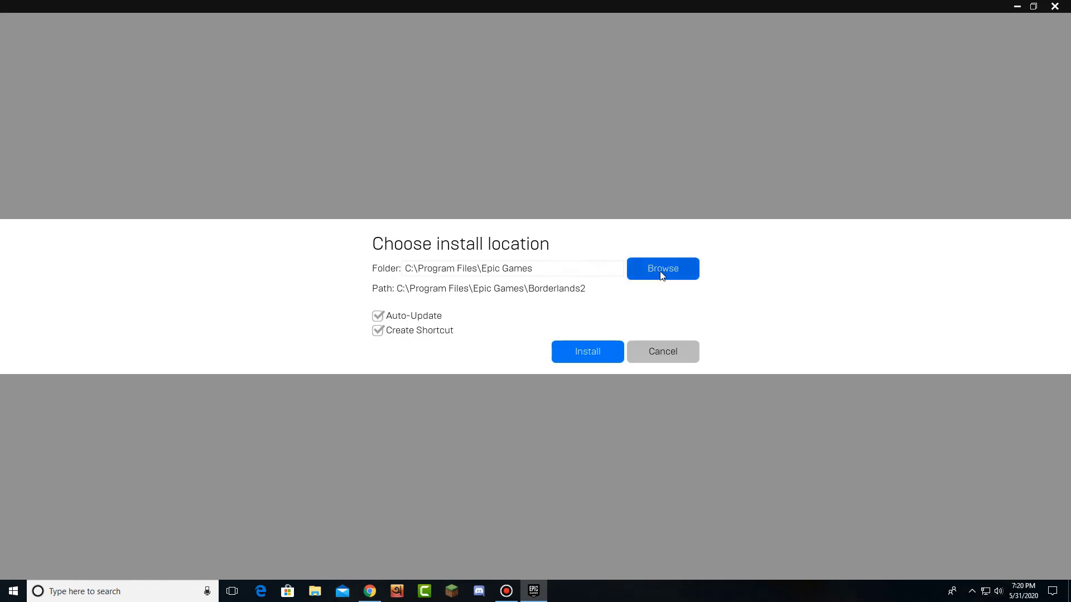
pyautogui.click(587, 352)
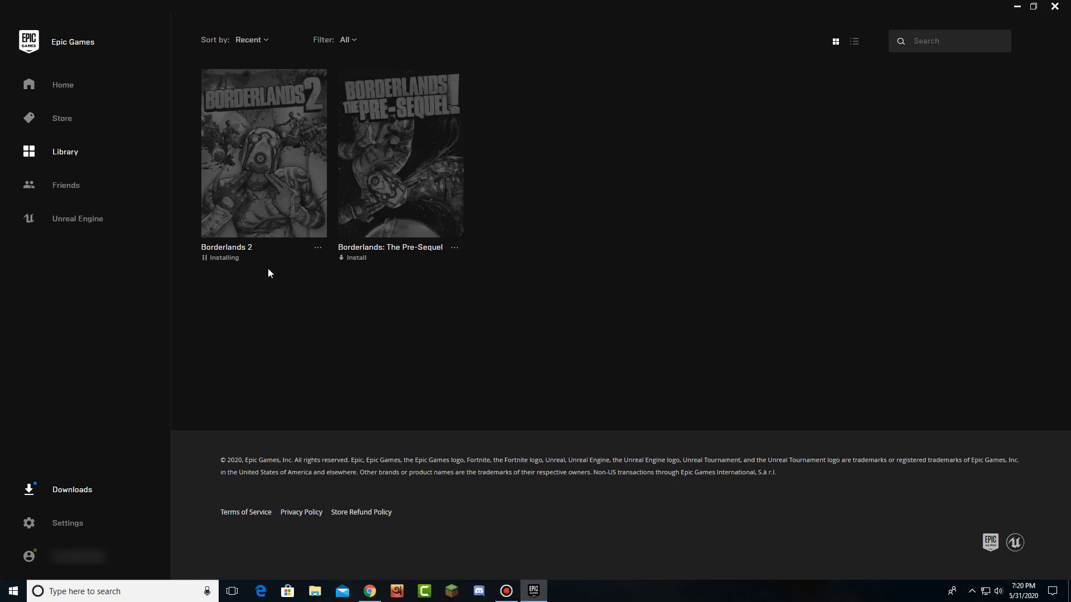
pyautogui.click(84, 495)
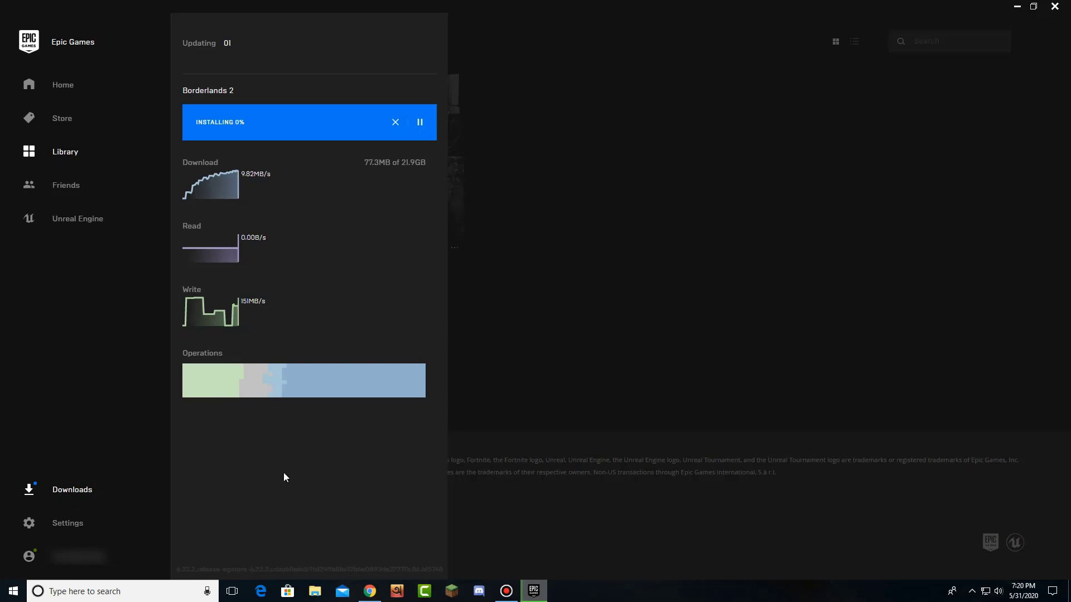